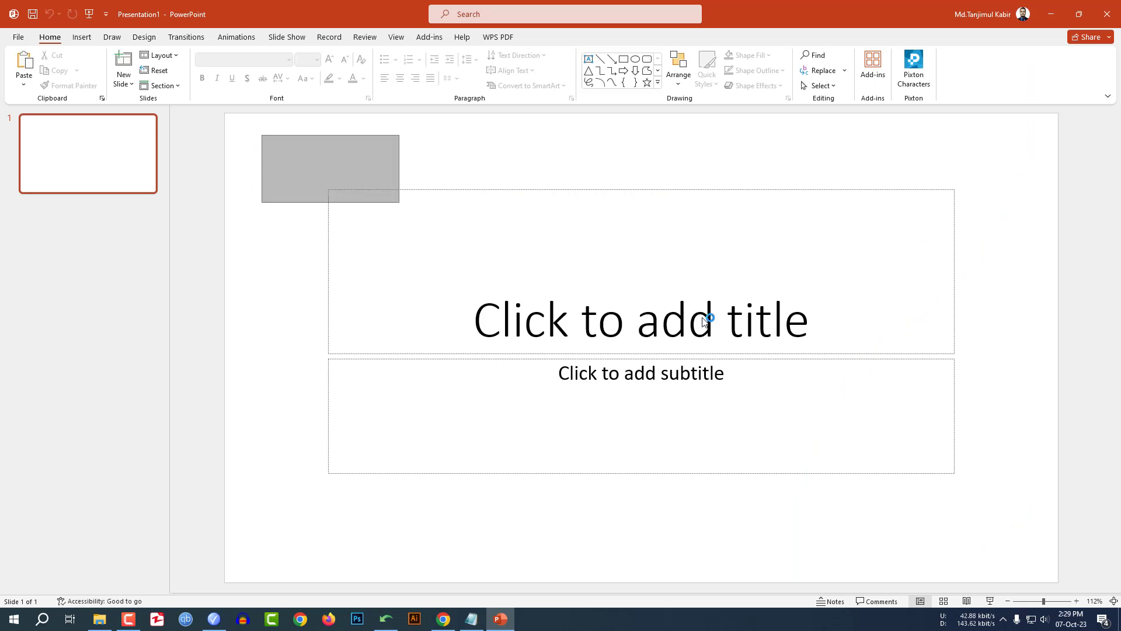
- Delete the title and subtitle placeholders from slide 1
{"action": "left_click_drag", "start_coordinate": [704, 320], "coordinate": [1004, 525]}
{"action": "key", "text": "Delete"}
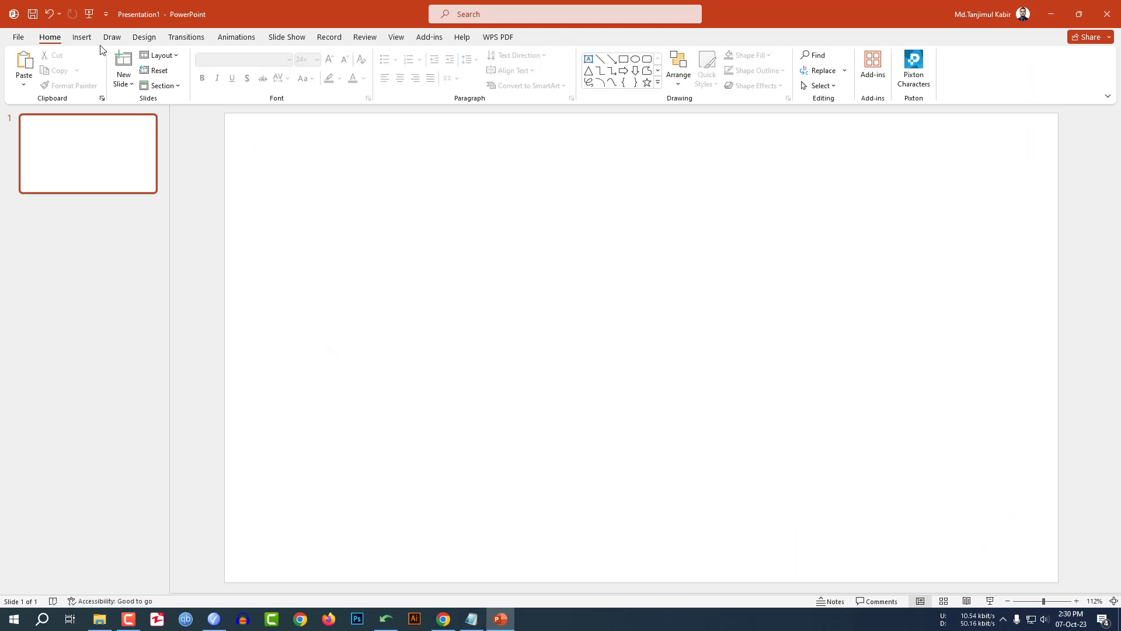
- Set the slide background colour to light green
{"action": "left_click", "coordinate": [145, 37]}
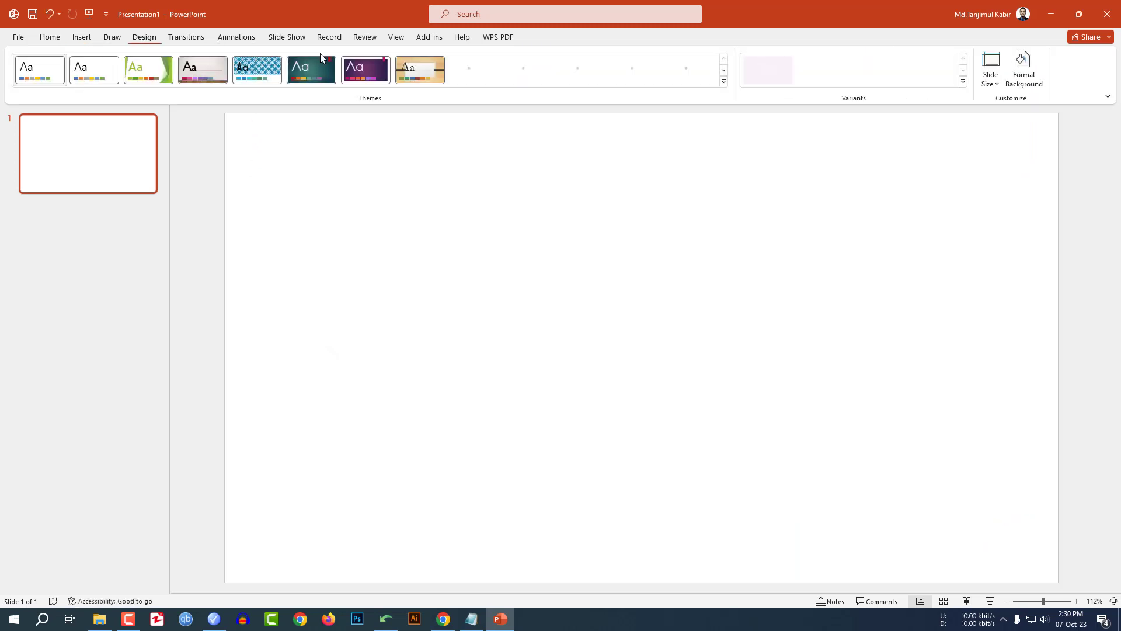
{"action": "left_click", "coordinate": [1025, 70]}
{"action": "left_click", "coordinate": [1096, 260]}
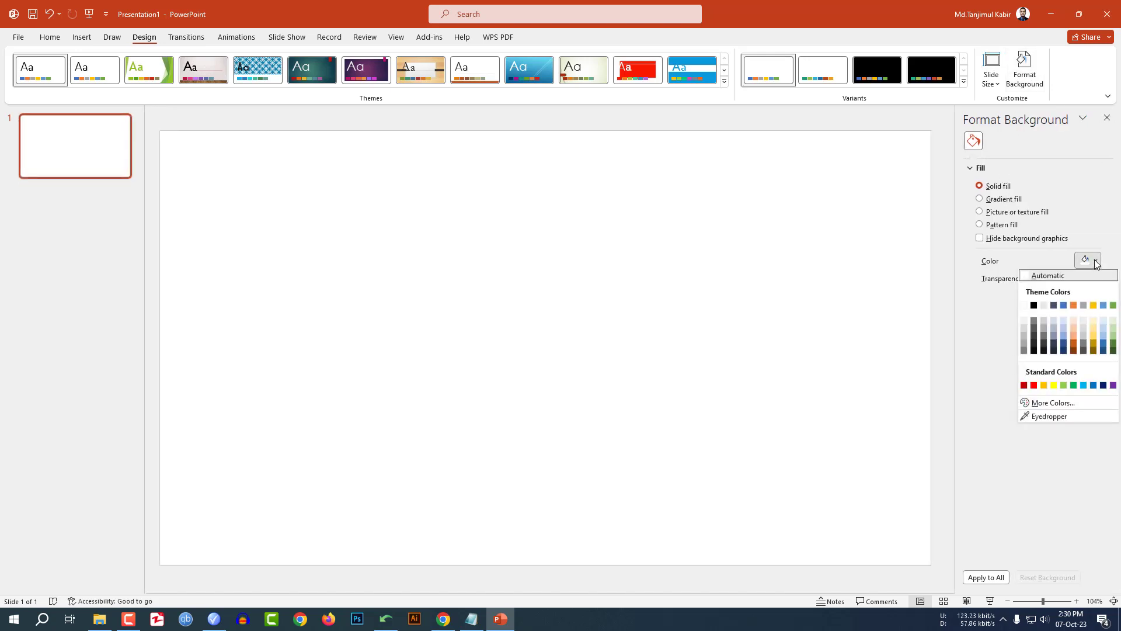
{"action": "left_click", "coordinate": [1063, 385]}
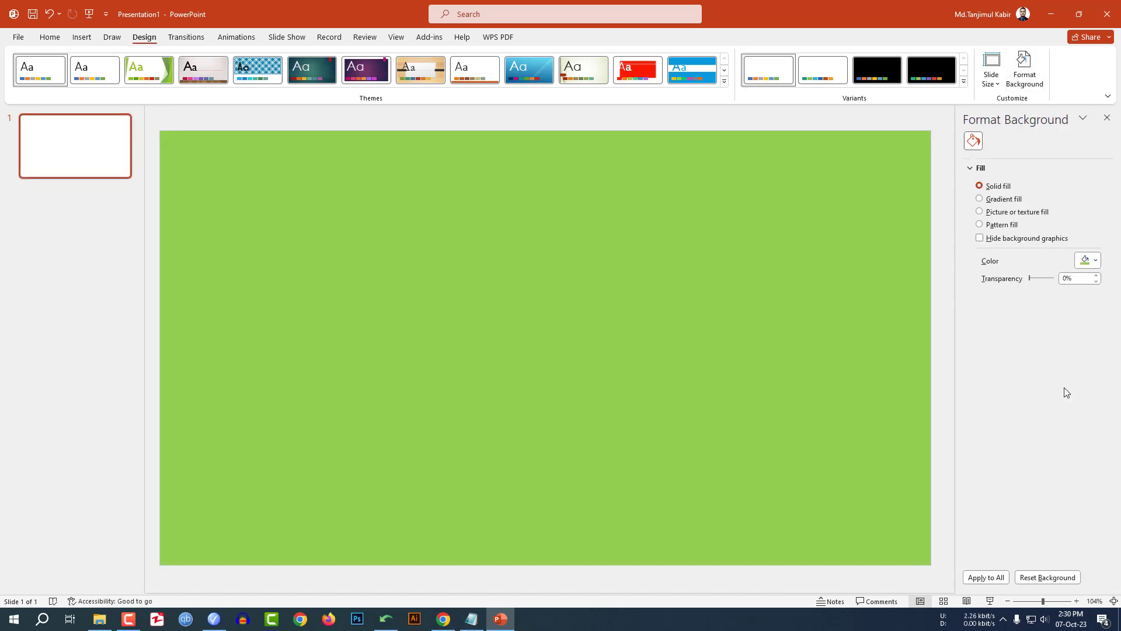
- Draw a full-slide 13.33" × 7.5" rectangle with white fill and no outline
{"action": "left_click", "coordinate": [82, 37]}
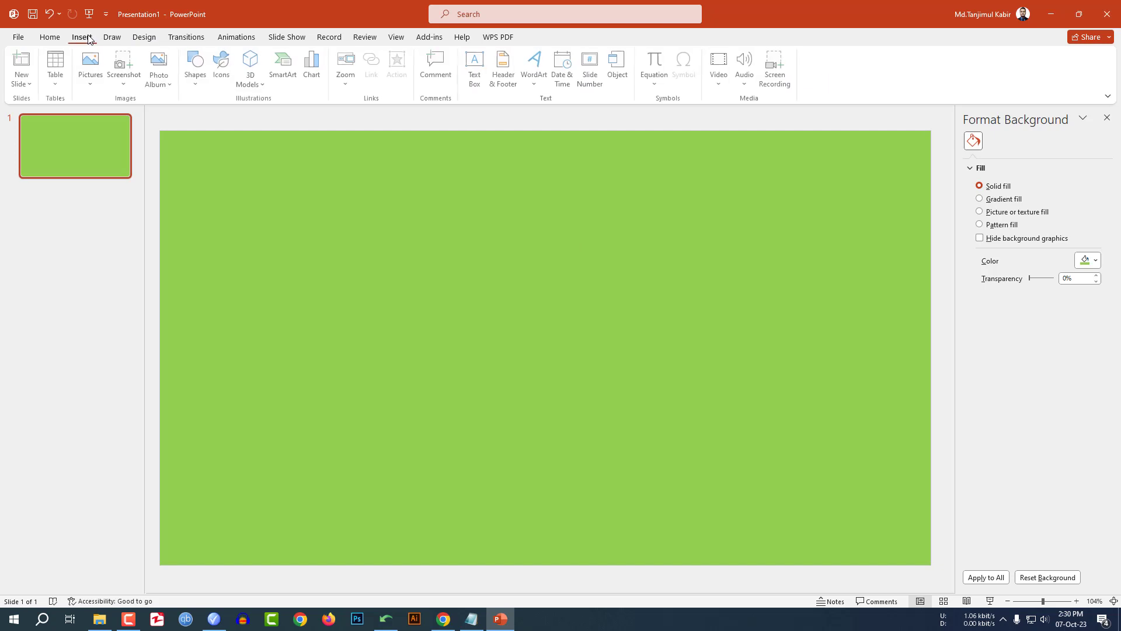
{"action": "left_click", "coordinate": [196, 85]}
{"action": "left_click", "coordinate": [228, 127]}
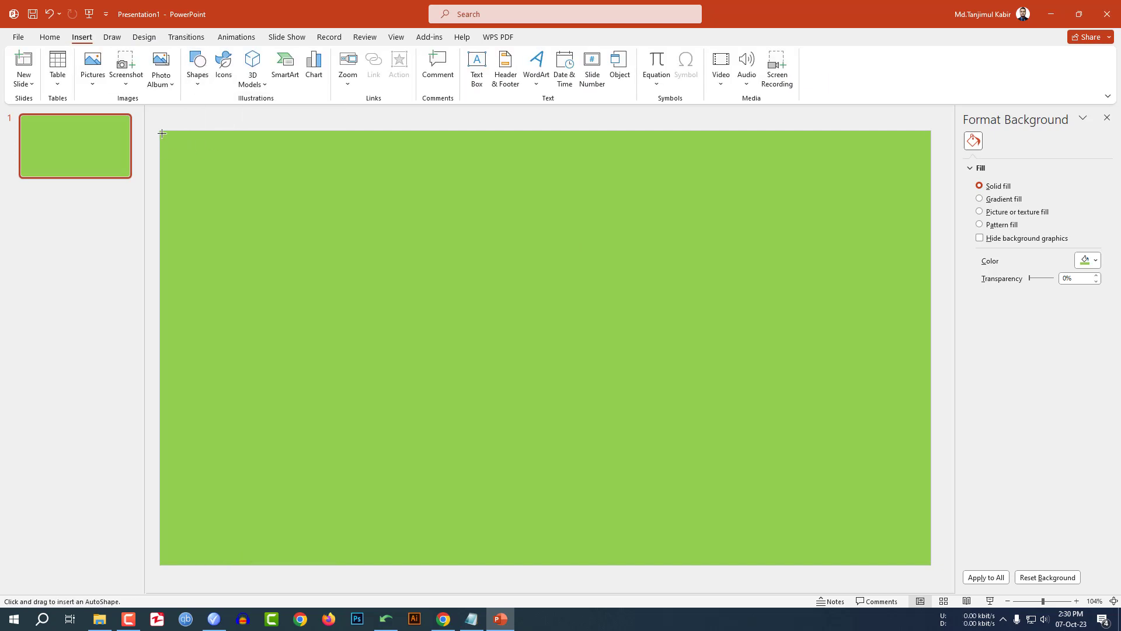
{"action": "left_click_drag", "start_coordinate": [160, 132], "coordinate": [930, 563]}
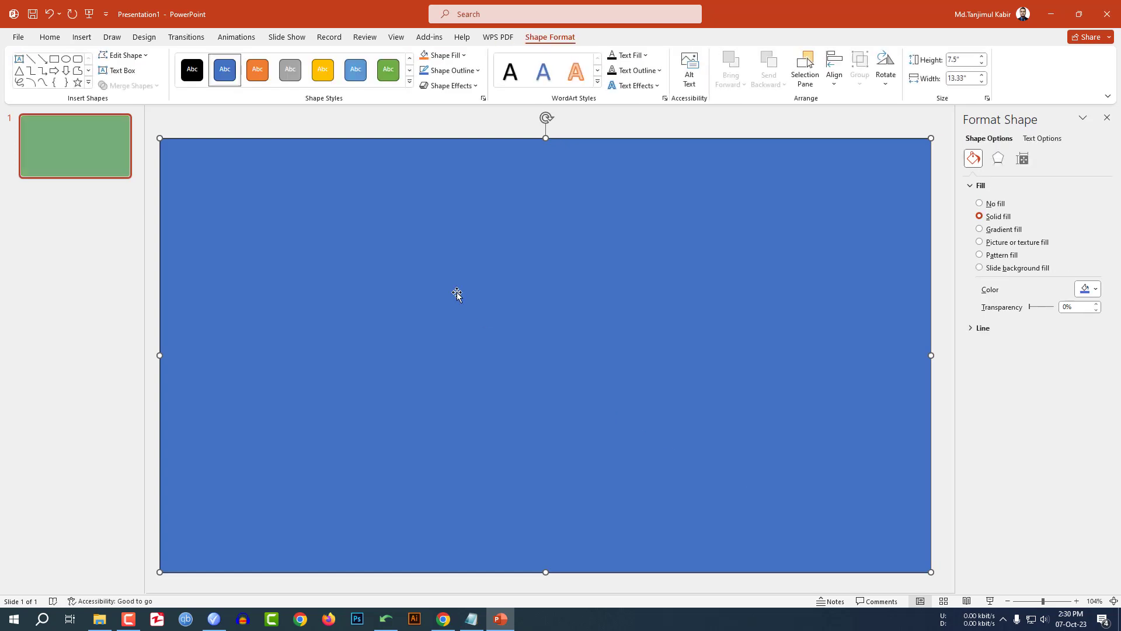
{"action": "left_click", "coordinate": [462, 70]}
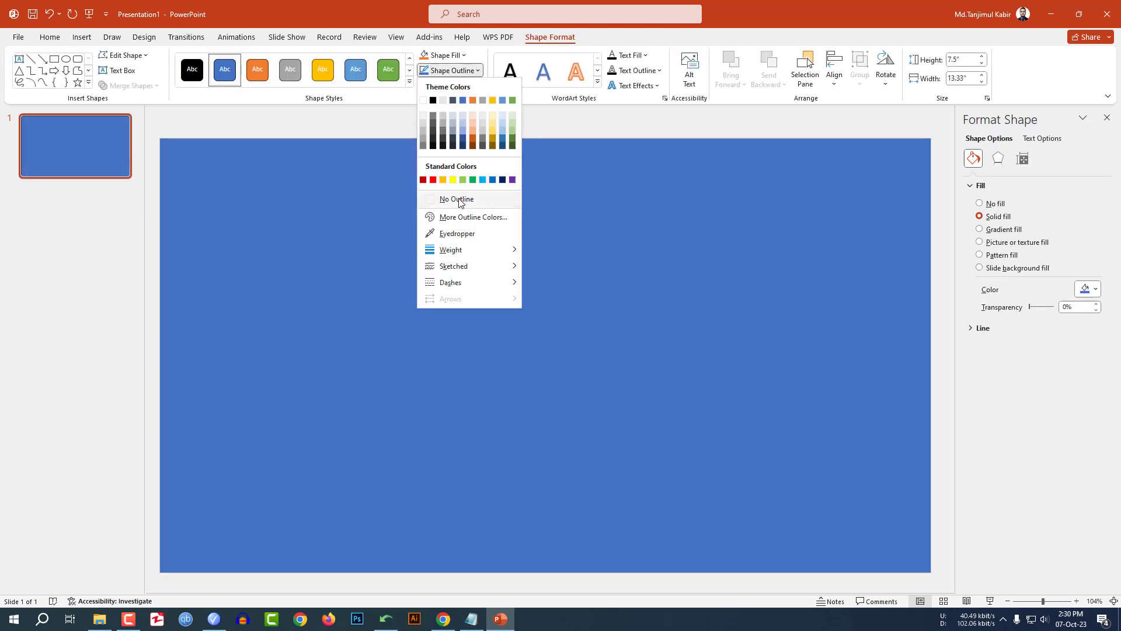
{"action": "left_click", "coordinate": [455, 195]}
{"action": "left_click", "coordinate": [464, 56]}
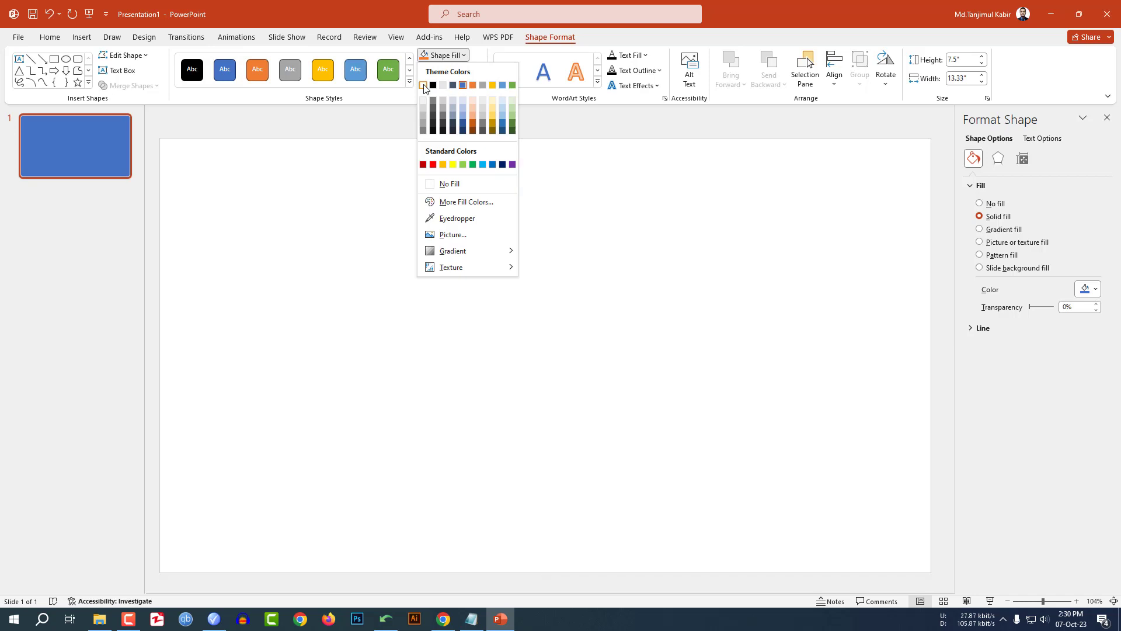
{"action": "left_click", "coordinate": [423, 86]}
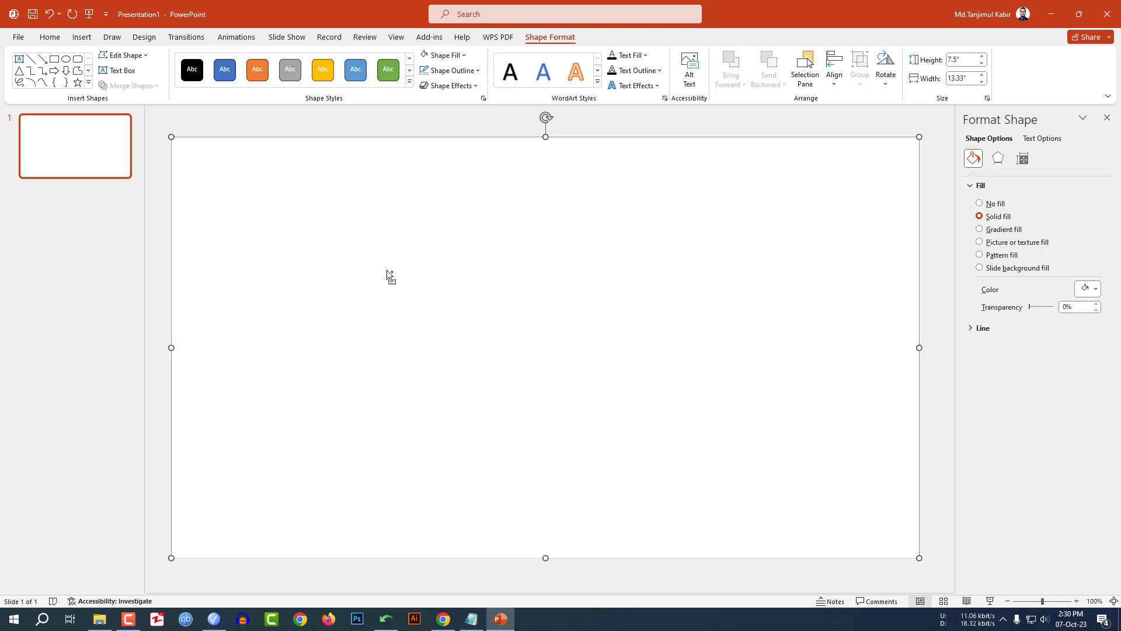
{"action": "scroll", "coordinate": [386, 270], "scroll_direction": "down", "scroll_amount": 5}
- Draw a freeform scribble curve over the slide's right side
{"action": "key", "text": "Escape"}
{"action": "left_click", "coordinate": [82, 36]}
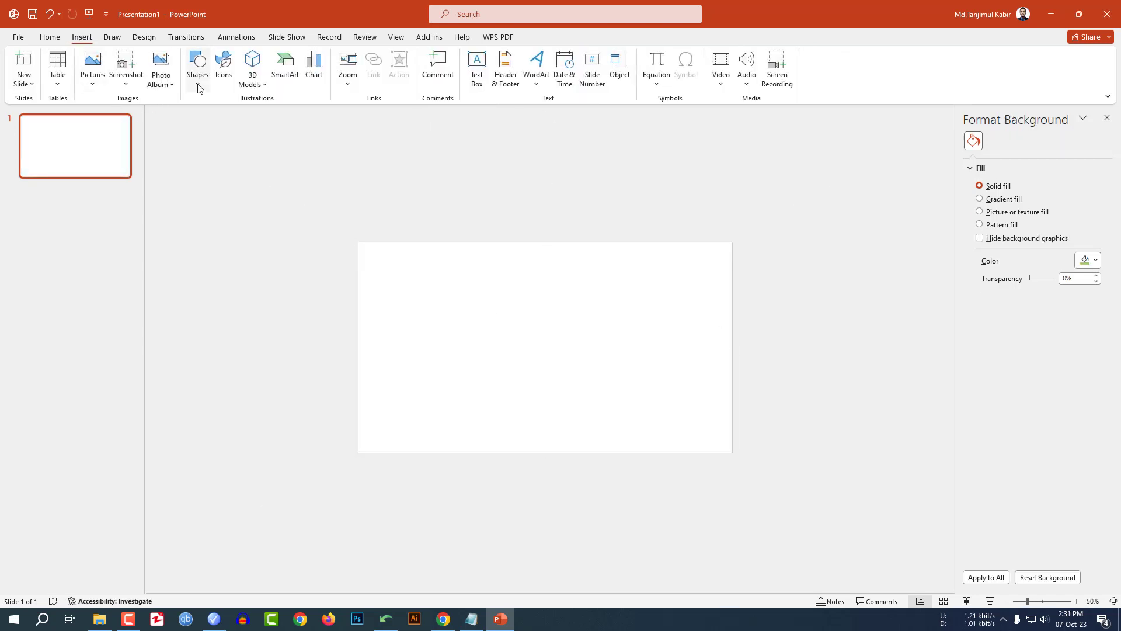
{"action": "left_click", "coordinate": [198, 82]}
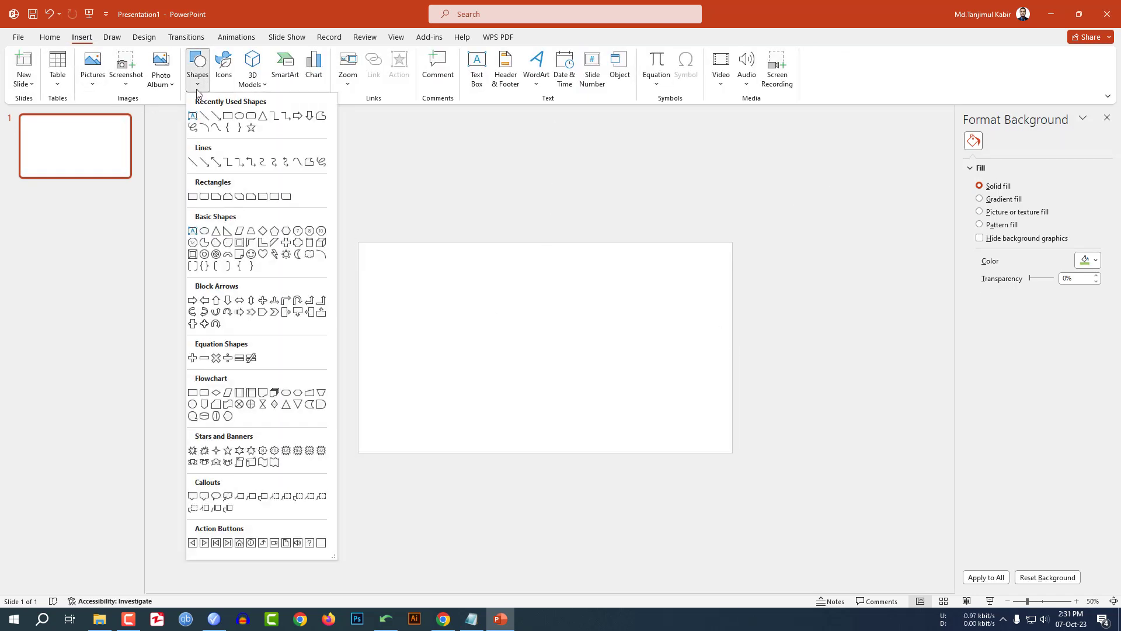
{"action": "left_click", "coordinate": [193, 128]}
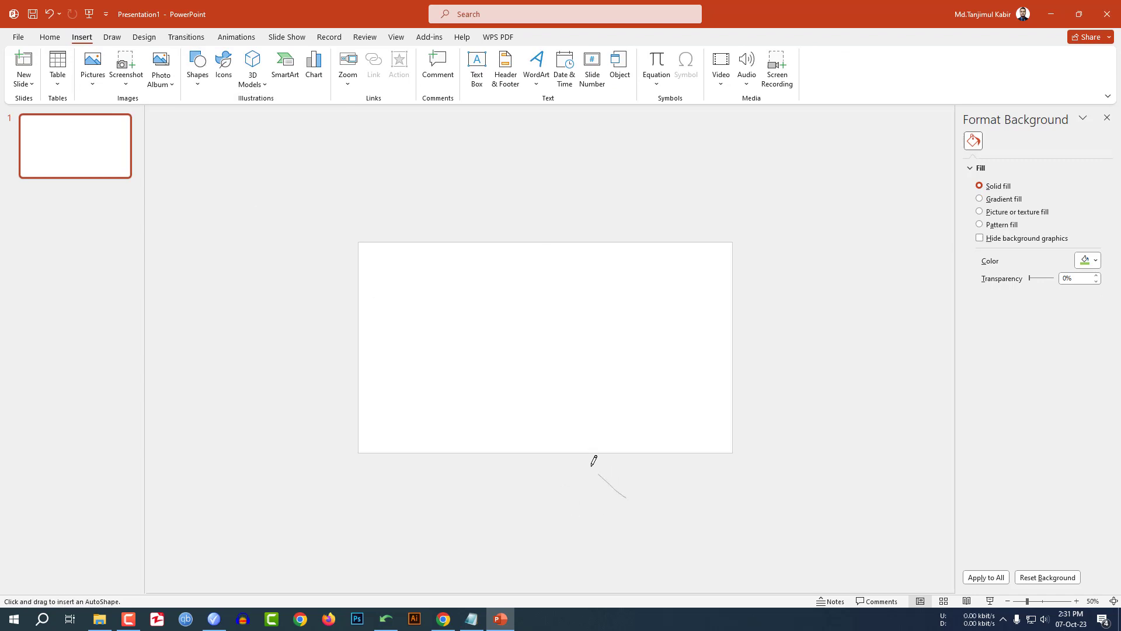
{"action": "mouse_move", "coordinate": [647, 268]}
{"action": "left_mouse_down"}
{"action": "mouse_move", "coordinate": [810, 170]}
{"action": "mouse_move", "coordinate": [776, 468]}
{"action": "mouse_move", "coordinate": [646, 510]}
{"action": "mouse_move", "coordinate": [634, 495]}
{"action": "left_mouse_up"}
- Give the freeform shape white fill, no outline and a slight clockwise tilt
{"action": "left_click", "coordinate": [453, 71]}
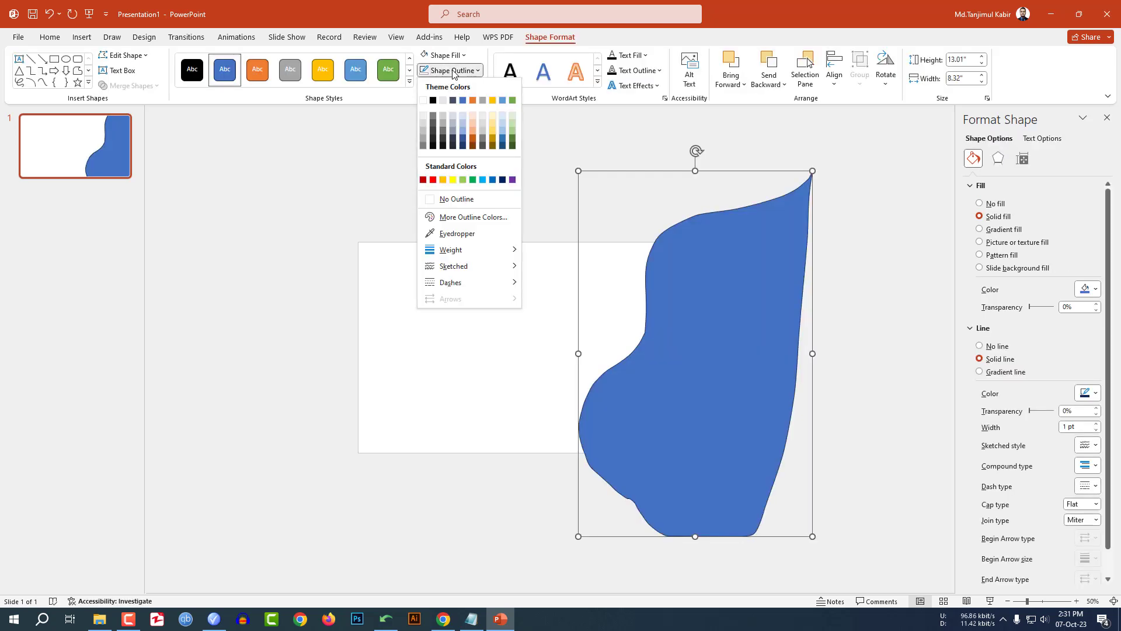
{"action": "left_click", "coordinate": [451, 199]}
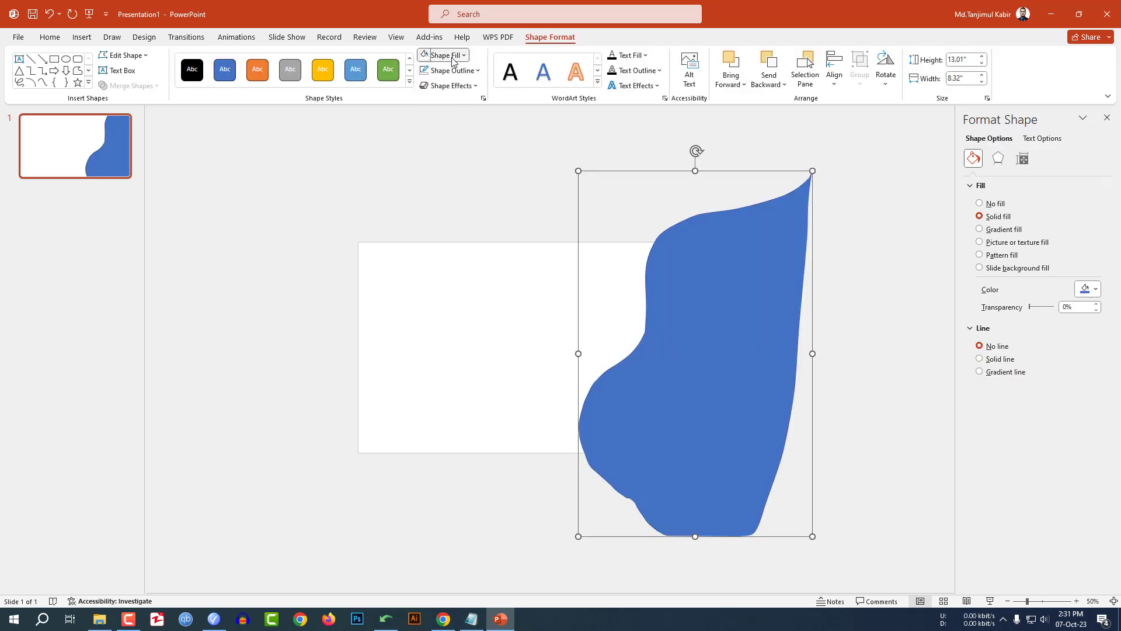
{"action": "left_click", "coordinate": [443, 54]}
{"action": "left_click", "coordinate": [423, 84]}
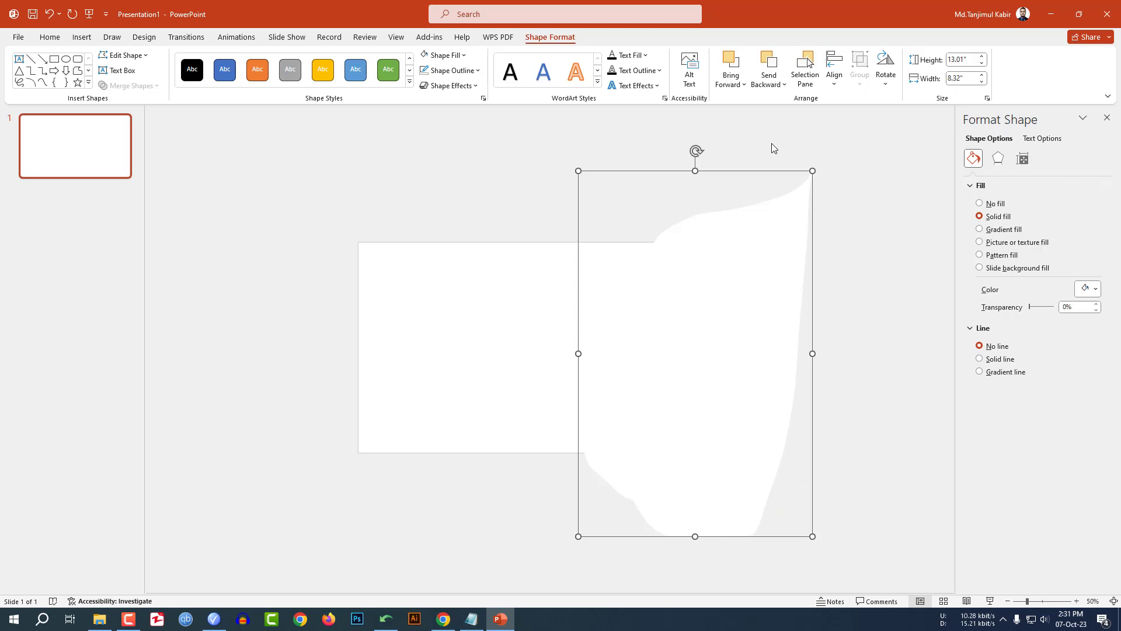
{"action": "left_click_drag", "start_coordinate": [696, 150], "coordinate": [708, 147]}
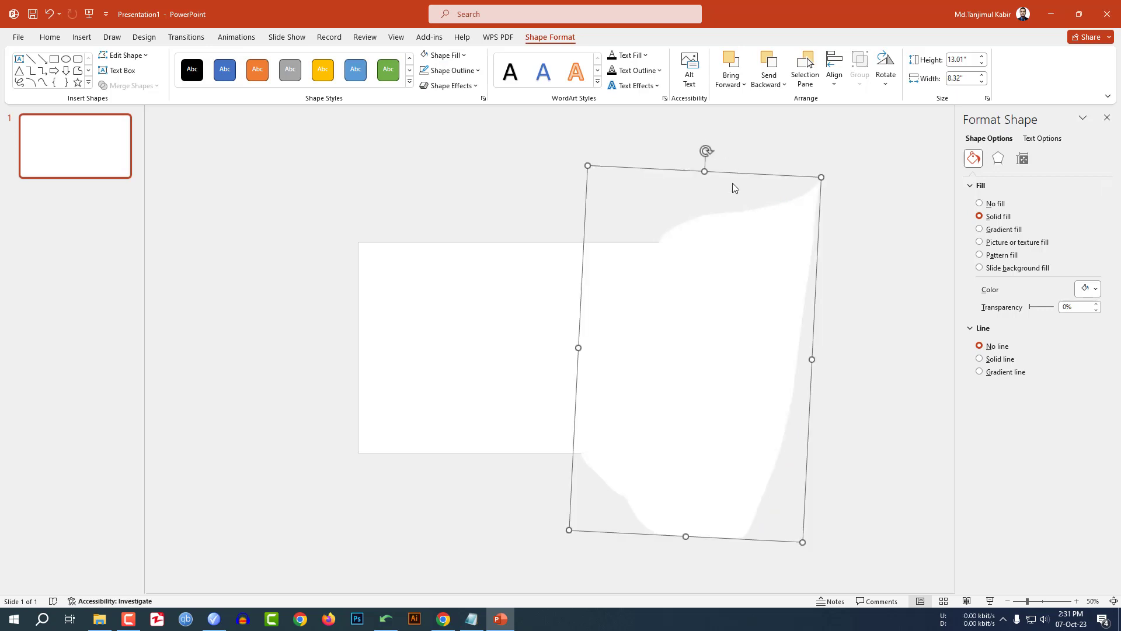
- Fragment the white rectangle with the freeform shape using Merge Shapes
{"action": "left_click", "coordinate": [420, 371]}
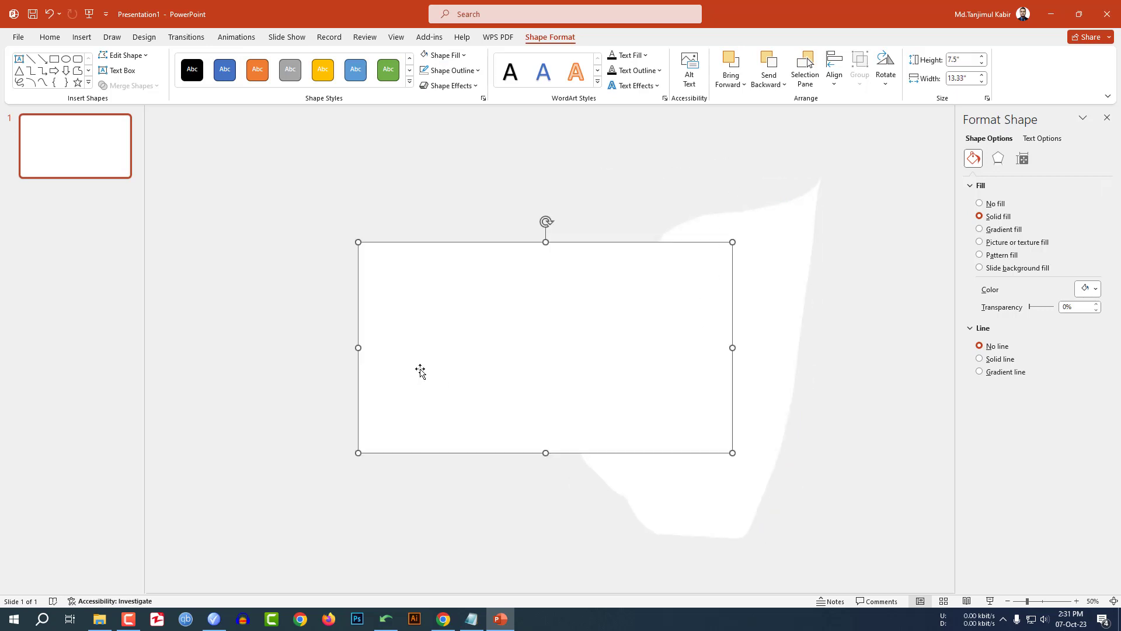
{"action": "left_click", "coordinate": [766, 305], "text": "shift"}
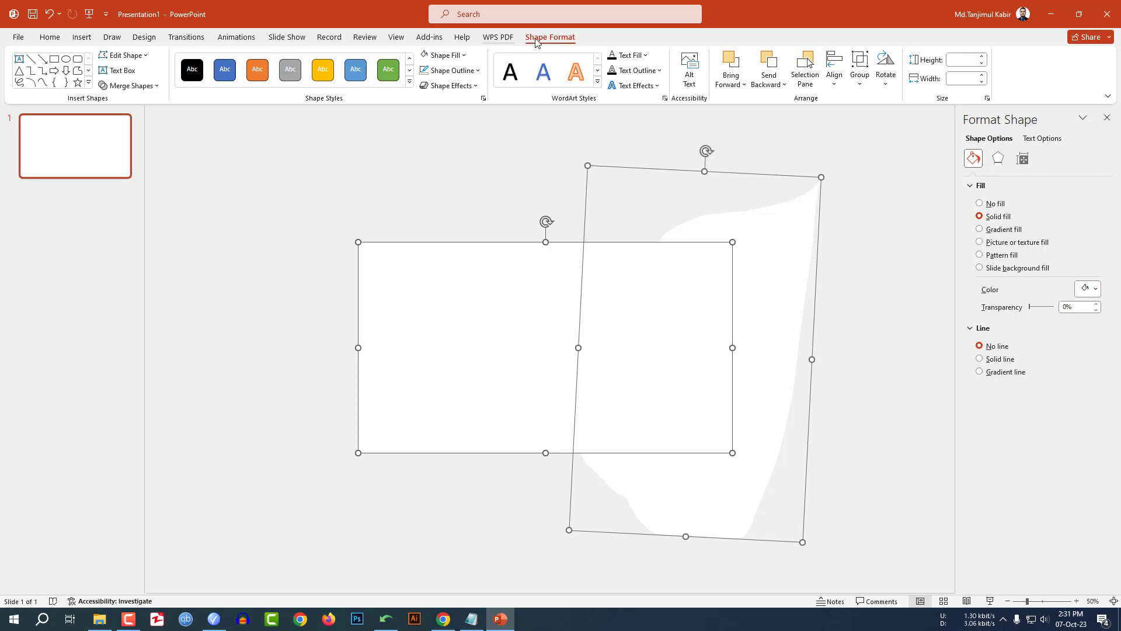
{"action": "left_click", "coordinate": [132, 86]}
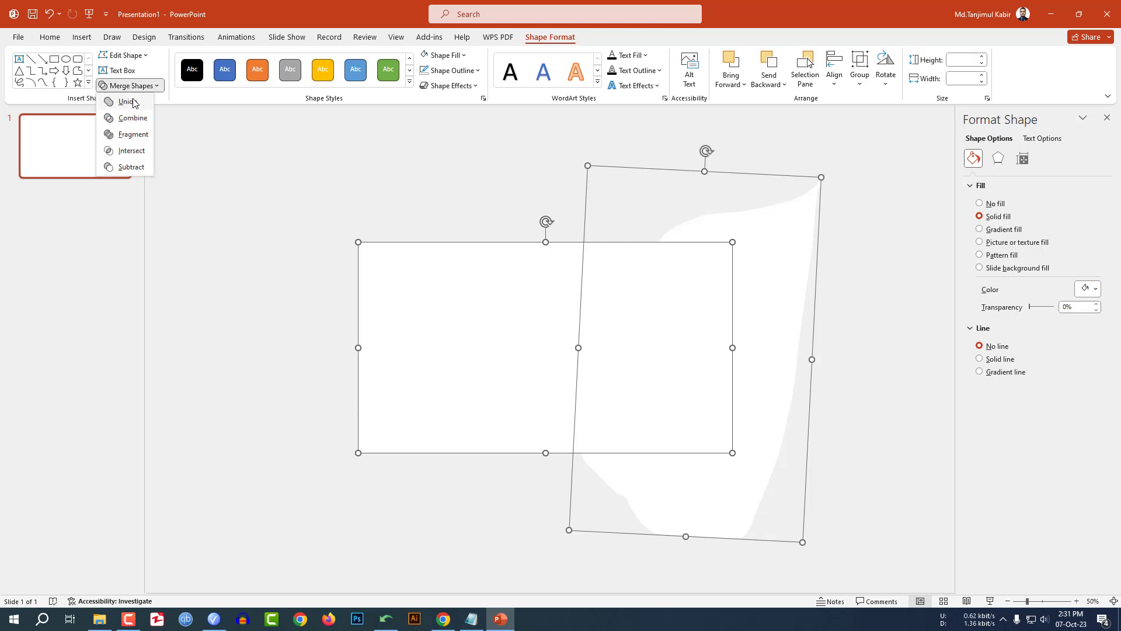
{"action": "left_click", "coordinate": [132, 134]}
{"action": "left_click", "coordinate": [832, 263]}
- Delete the large leftover fragment and shift the white piece off the green stripe
{"action": "left_click", "coordinate": [796, 250]}
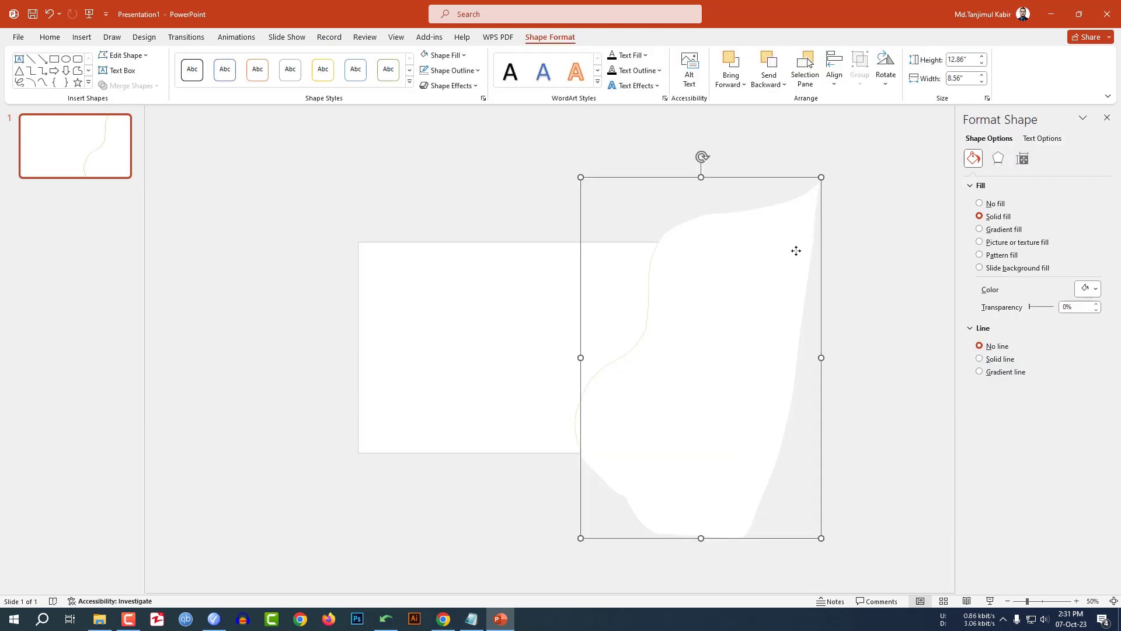
{"action": "mouse_move", "coordinate": [795, 250]}
{"action": "left_mouse_down"}
{"action": "mouse_move", "coordinate": [846, 251]}
{"action": "mouse_move", "coordinate": [814, 257]}
{"action": "left_mouse_up"}
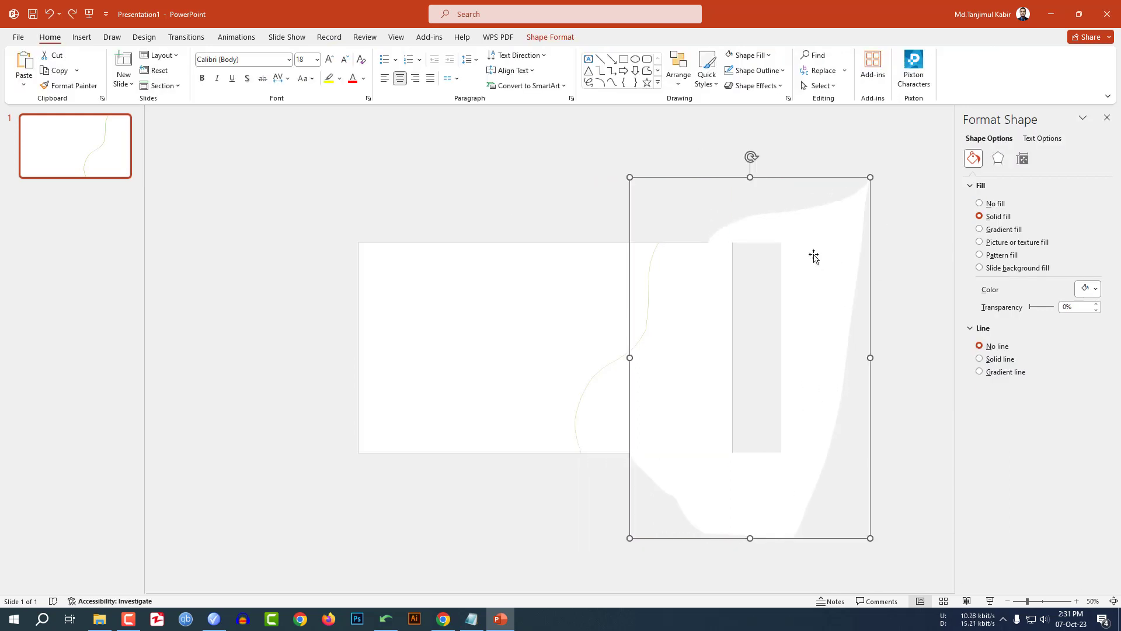
{"action": "key", "text": "Delete"}
{"action": "left_click", "coordinate": [688, 333]}
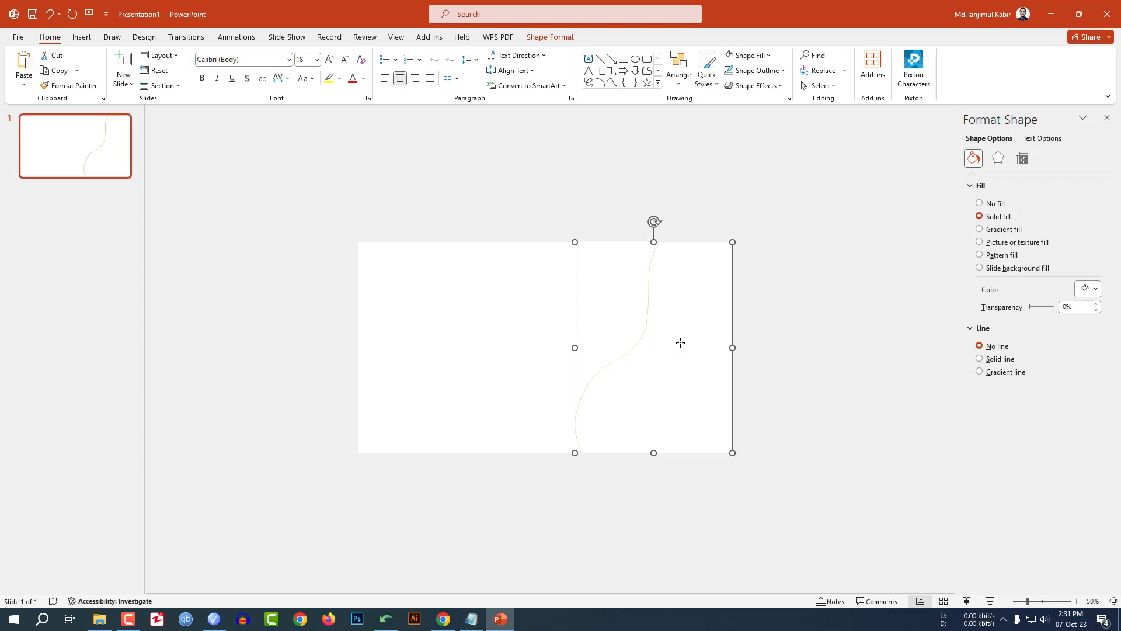
{"action": "left_click_drag", "start_coordinate": [680, 342], "coordinate": [696, 342]}
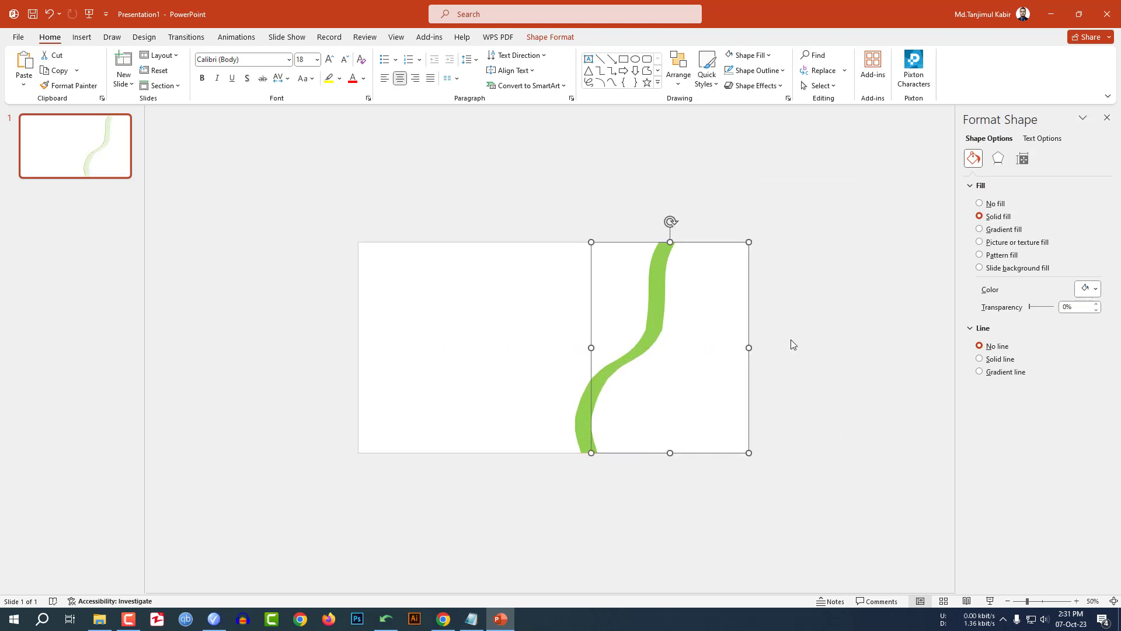
{"action": "left_click", "coordinate": [792, 344]}
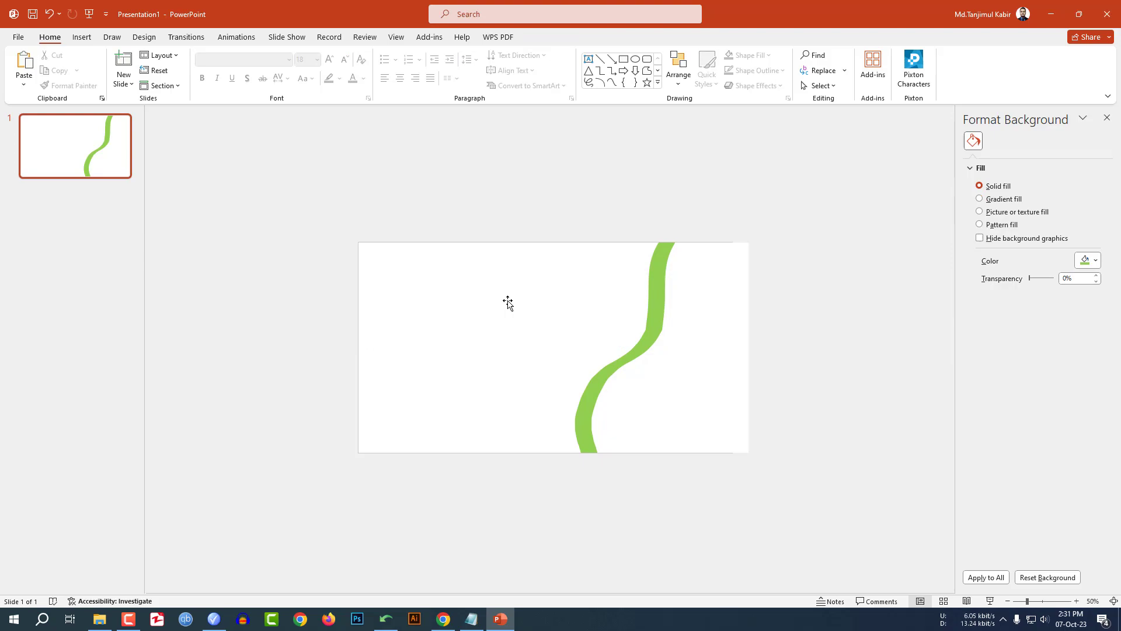
- In Chrome, open Pixabay's 'Earth Day Save' photo of hands holding a grassy earth with a tree
{"action": "key", "text": "alt+Tab"}
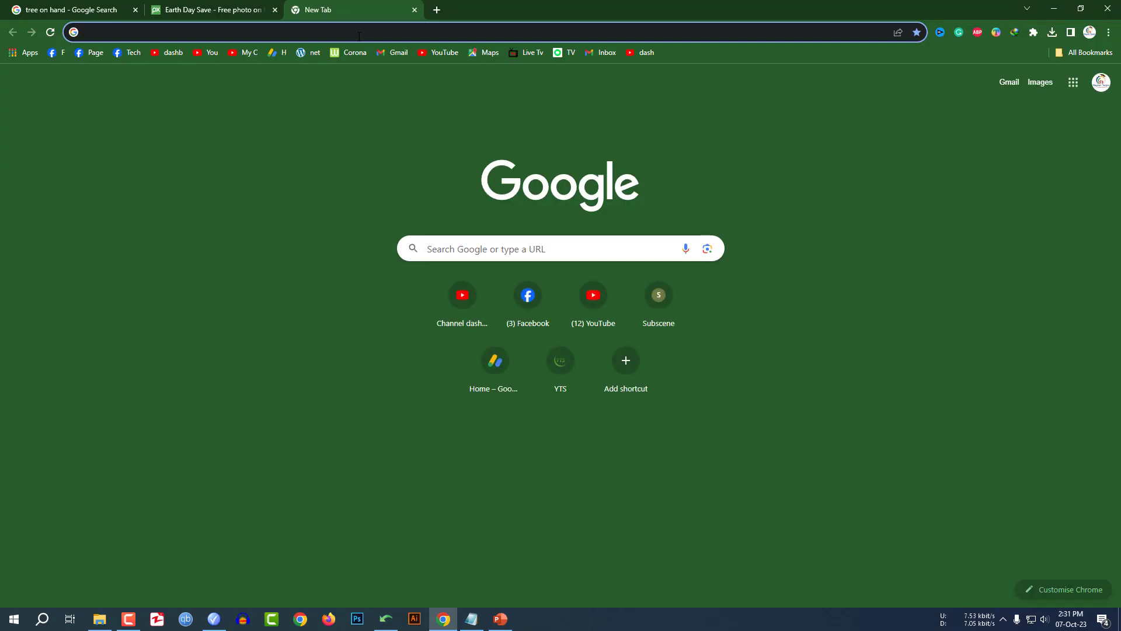
{"action": "left_click", "coordinate": [89, 5]}
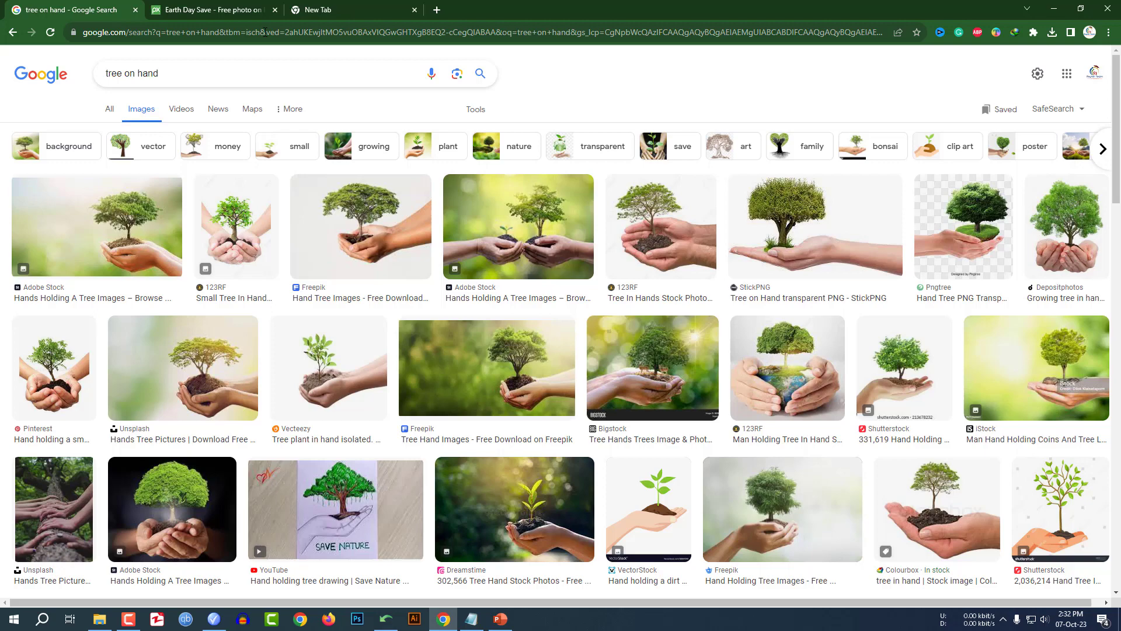
{"action": "left_click", "coordinate": [216, 11]}
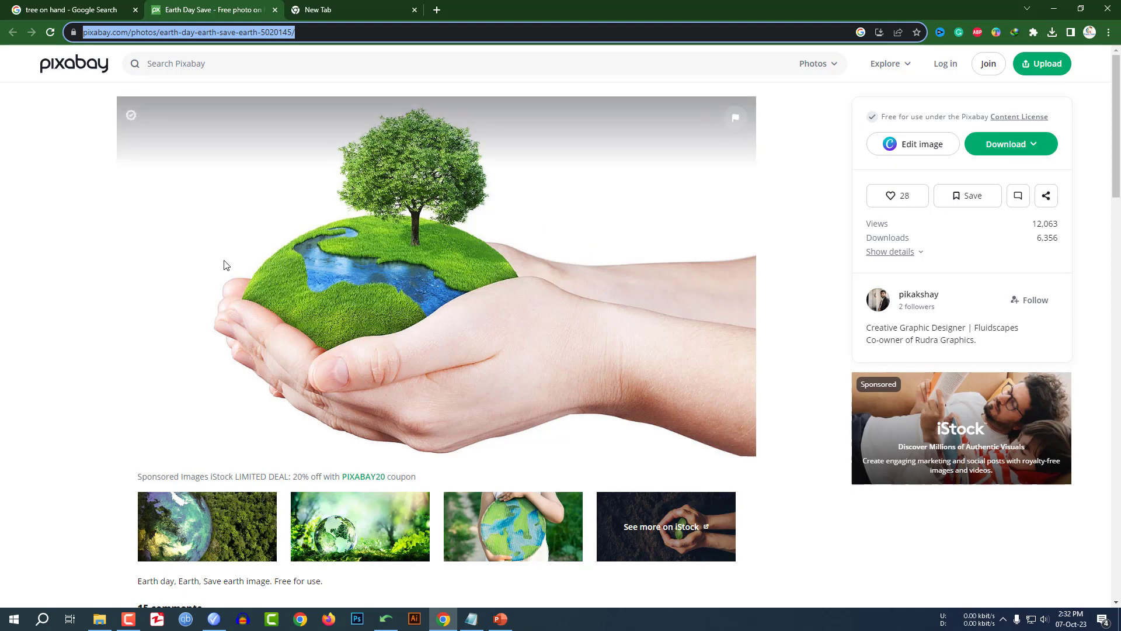
{"action": "left_click", "coordinate": [1055, 5]}
{"action": "left_click", "coordinate": [443, 619]}
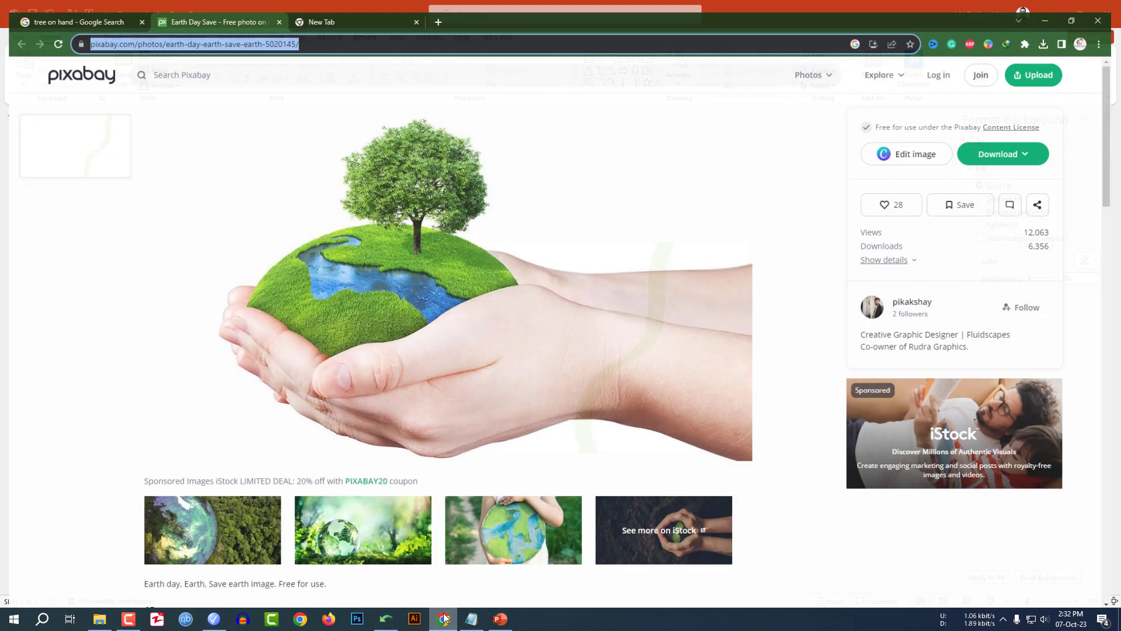
- Search for 'remove bg' and open the remove.bg site
{"action": "left_click", "coordinate": [374, 10]}
{"action": "type", "text": "remove bg"}
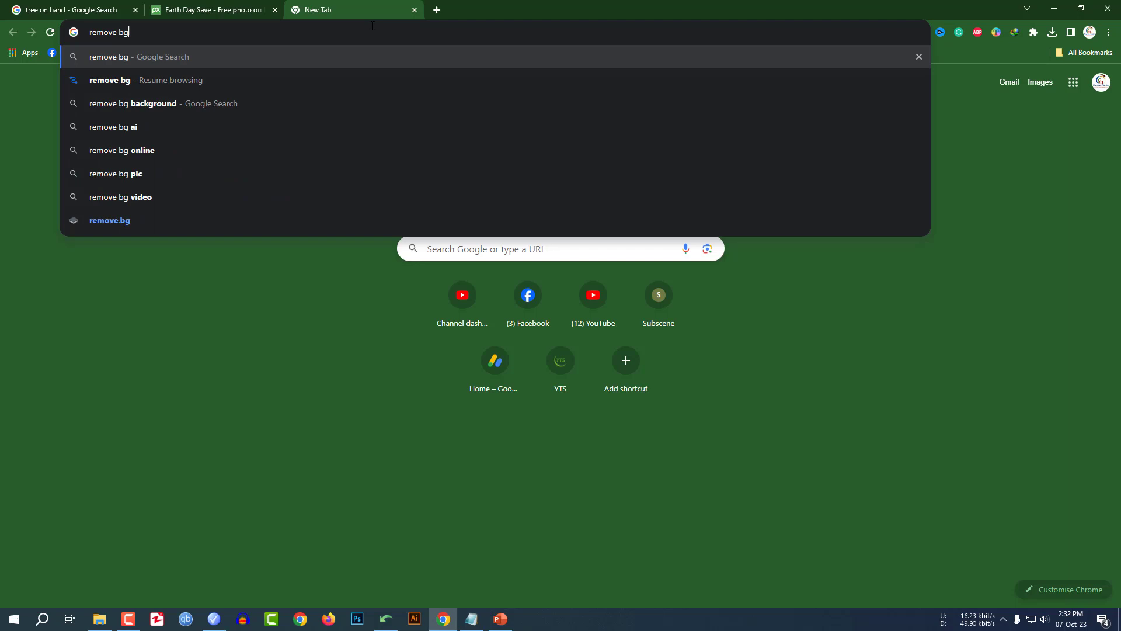
{"action": "key", "text": "Return"}
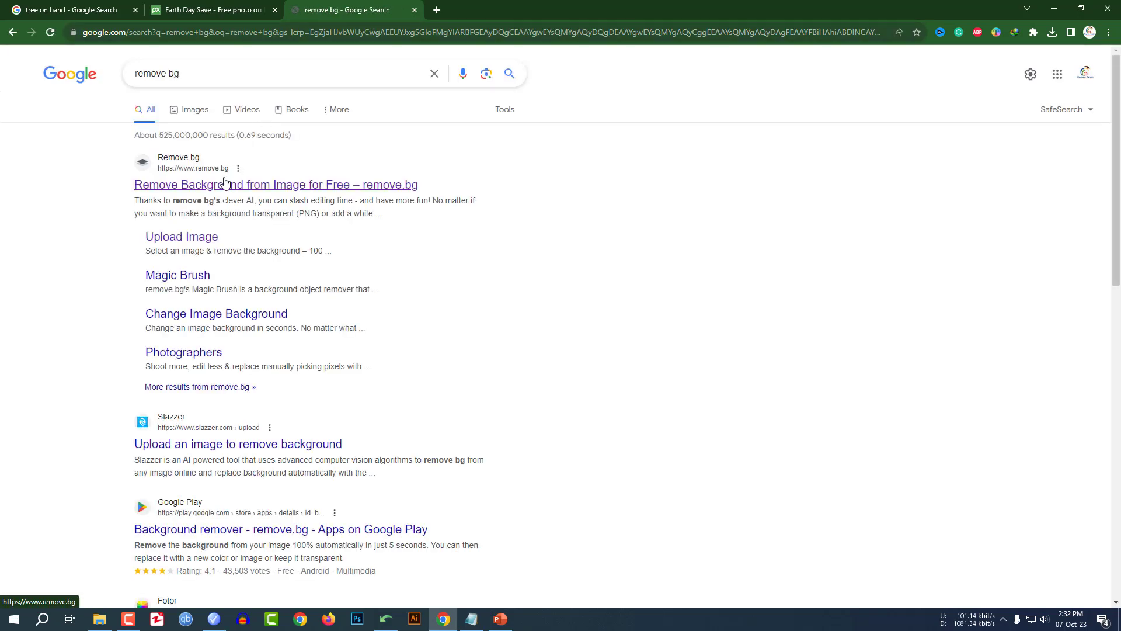
{"action": "left_click", "coordinate": [226, 184]}
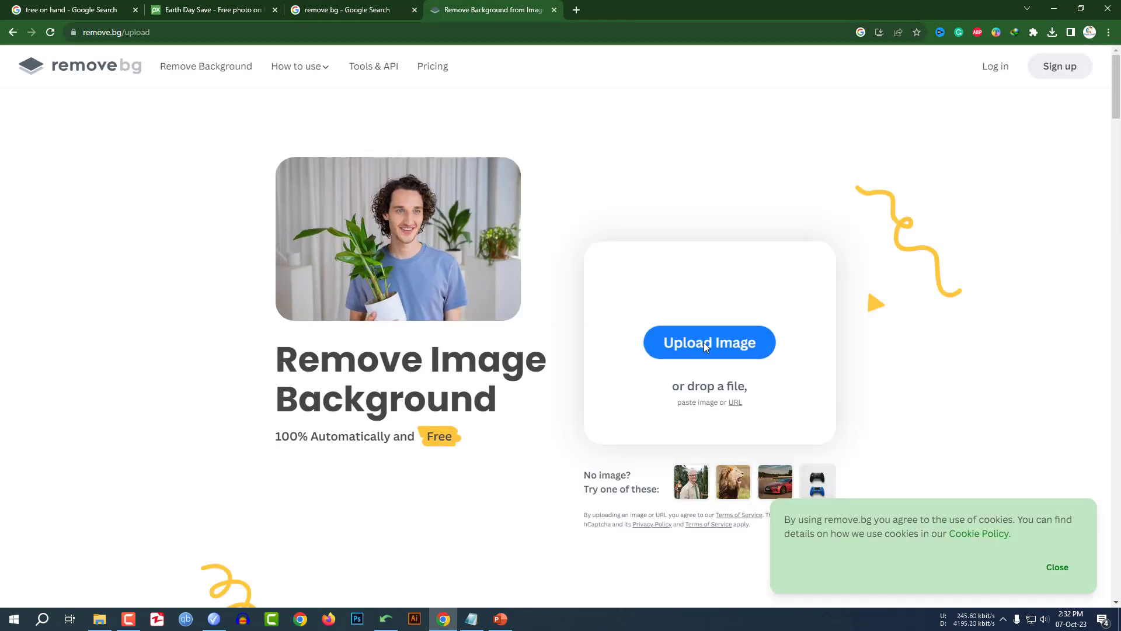
- Upload the earth-day JPG from Downloads and download its background-free PNG
{"action": "left_click", "coordinate": [713, 340]}
{"action": "scroll", "coordinate": [51, 117], "scroll_direction": "up", "scroll_amount": 3}
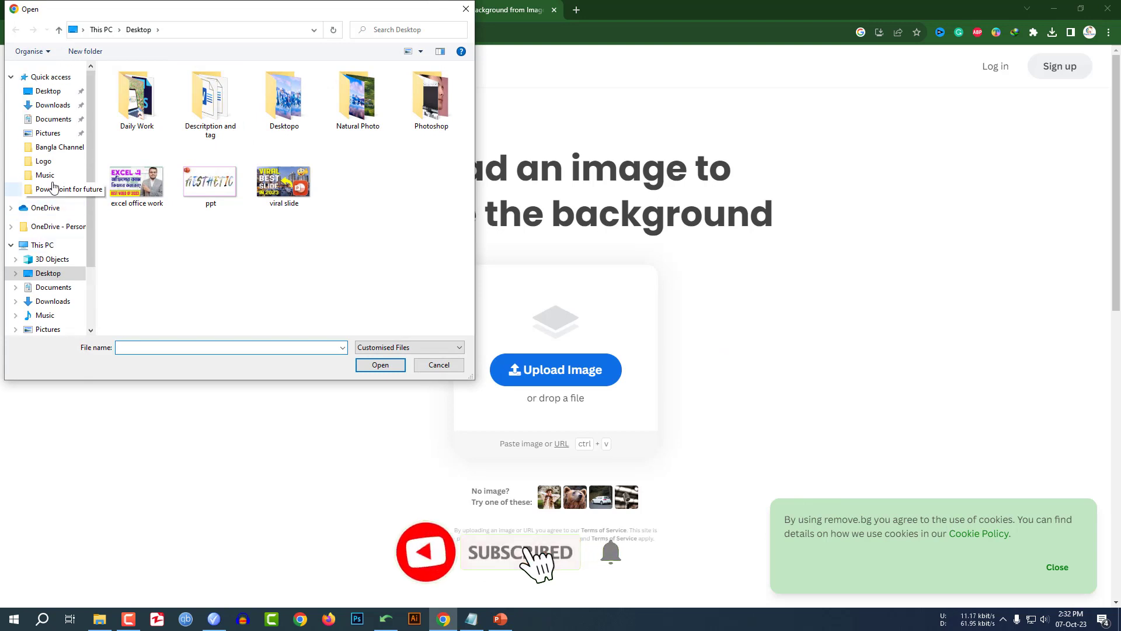
{"action": "left_click", "coordinate": [53, 105]}
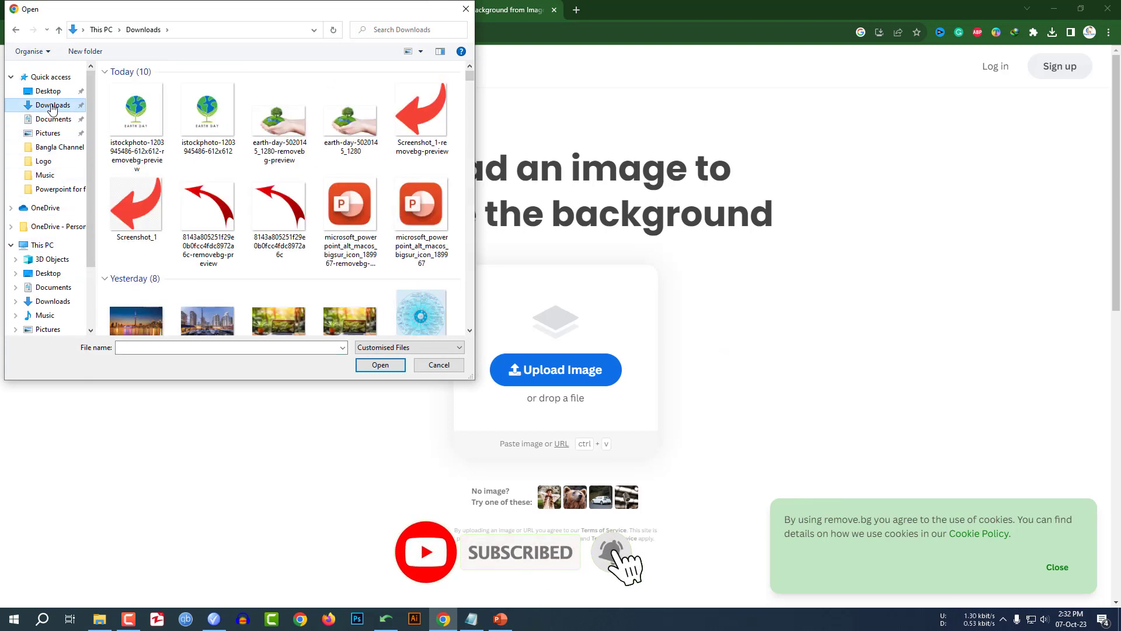
{"action": "double_click", "coordinate": [352, 130]}
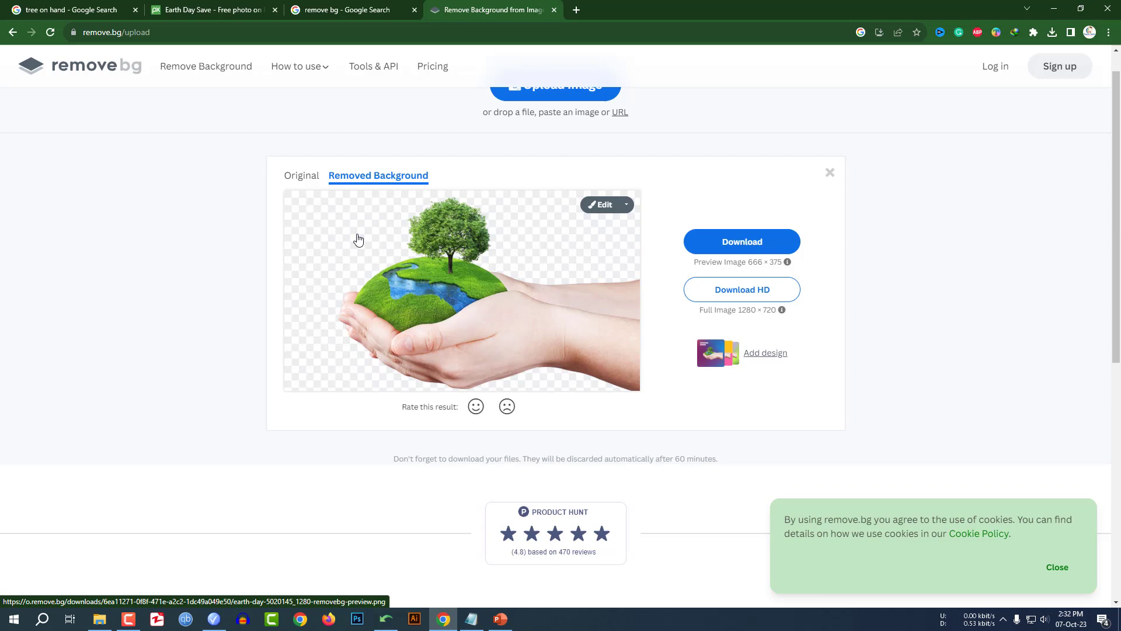
{"action": "left_click", "coordinate": [718, 240]}
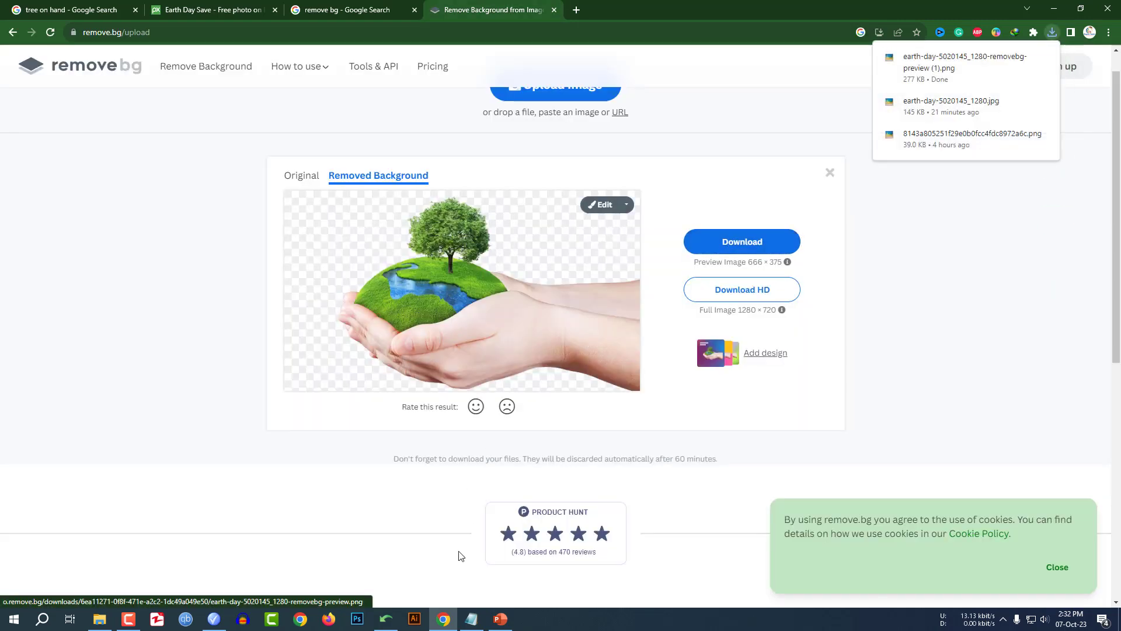
{"action": "left_click", "coordinate": [500, 619]}
- Insert the removebg earth-day PNG from Downloads onto the slide
{"action": "left_click", "coordinate": [82, 37]}
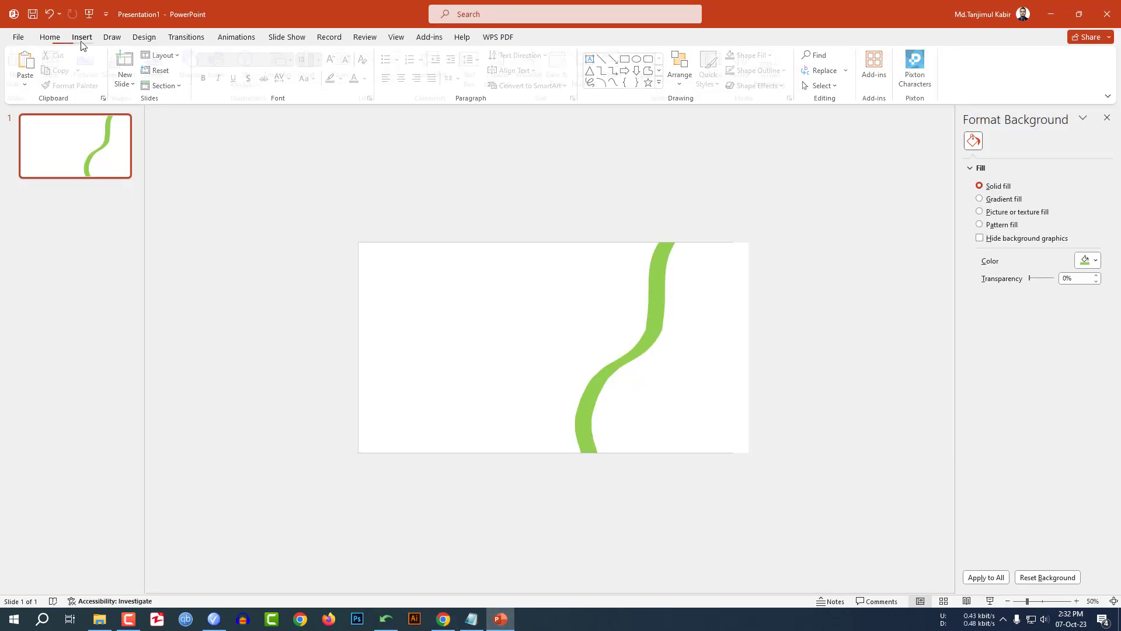
{"action": "left_click", "coordinate": [94, 70]}
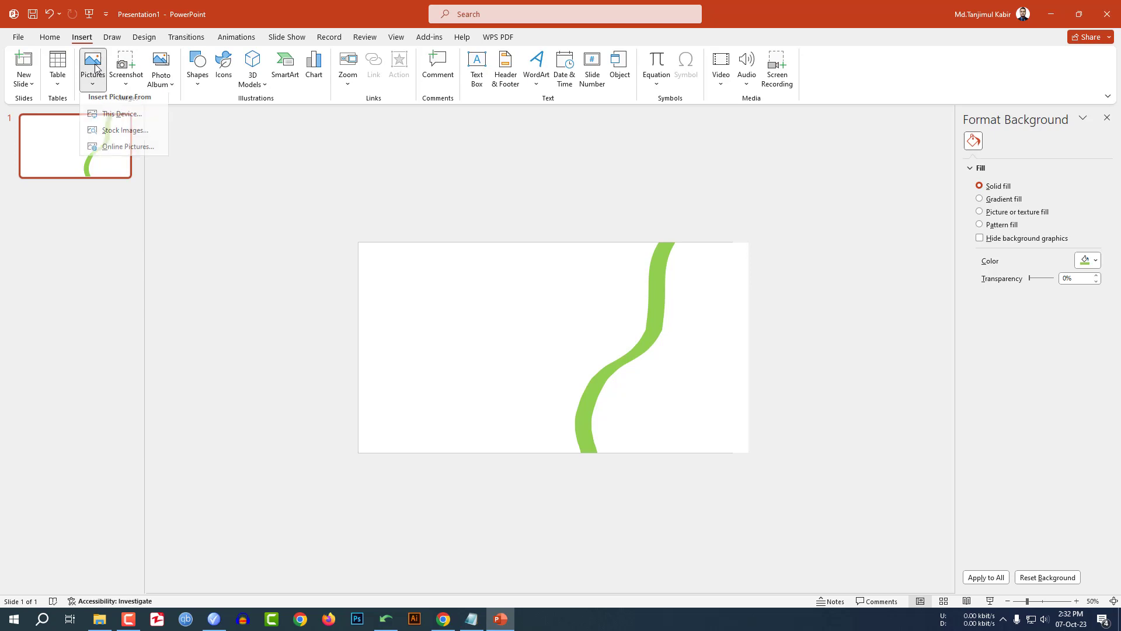
{"action": "left_click", "coordinate": [117, 116]}
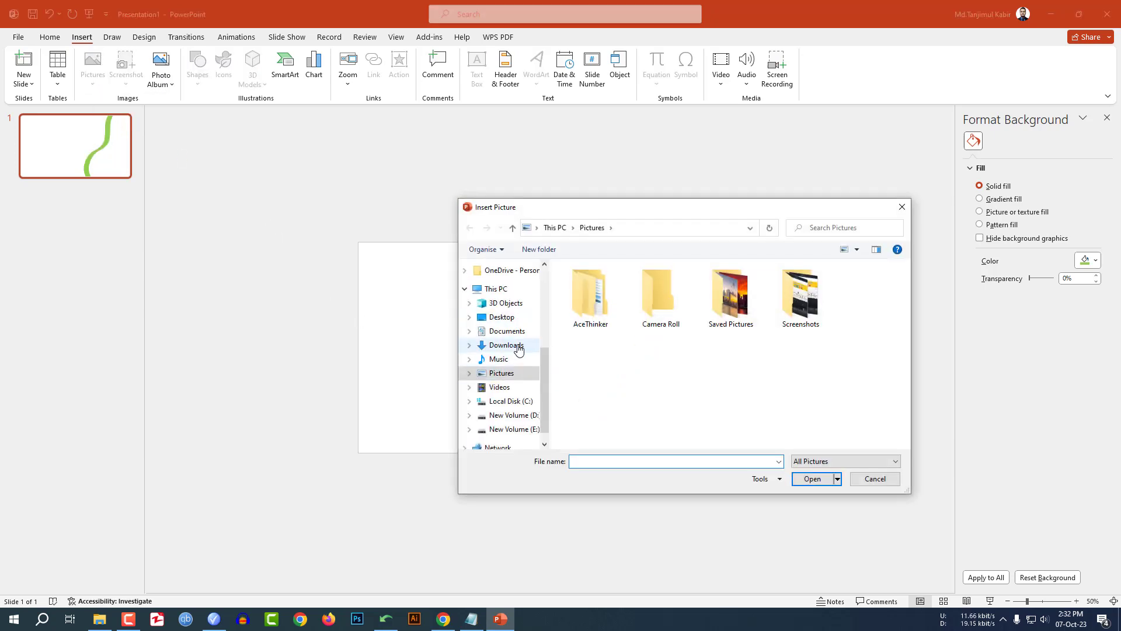
{"action": "left_click", "coordinate": [506, 345]}
{"action": "left_click", "coordinate": [593, 316]}
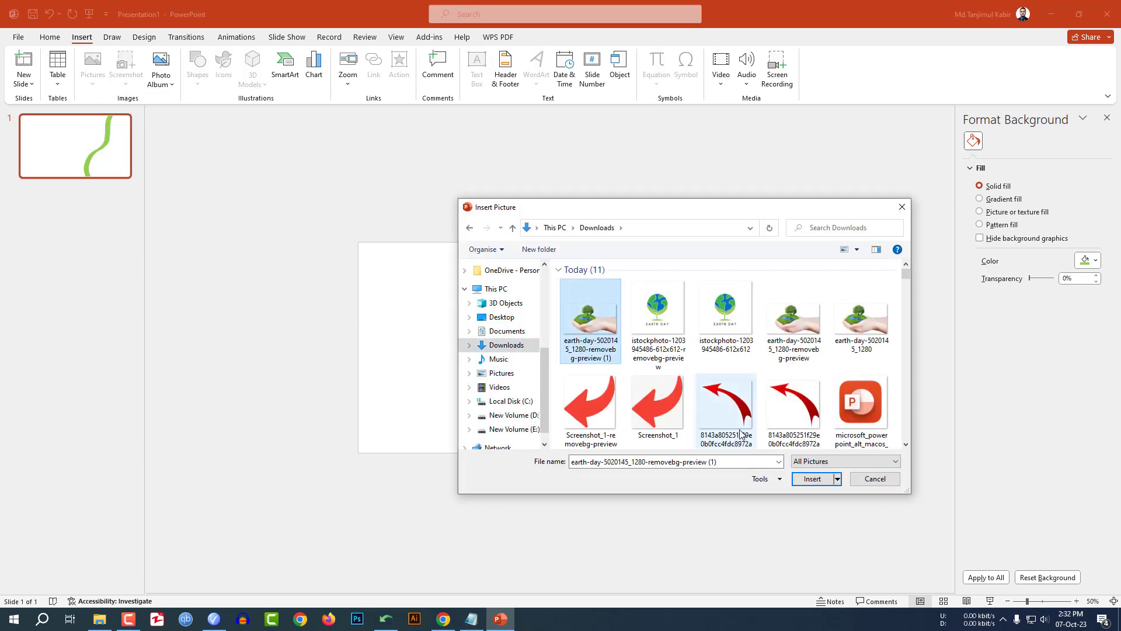
{"action": "left_click", "coordinate": [810, 479]}
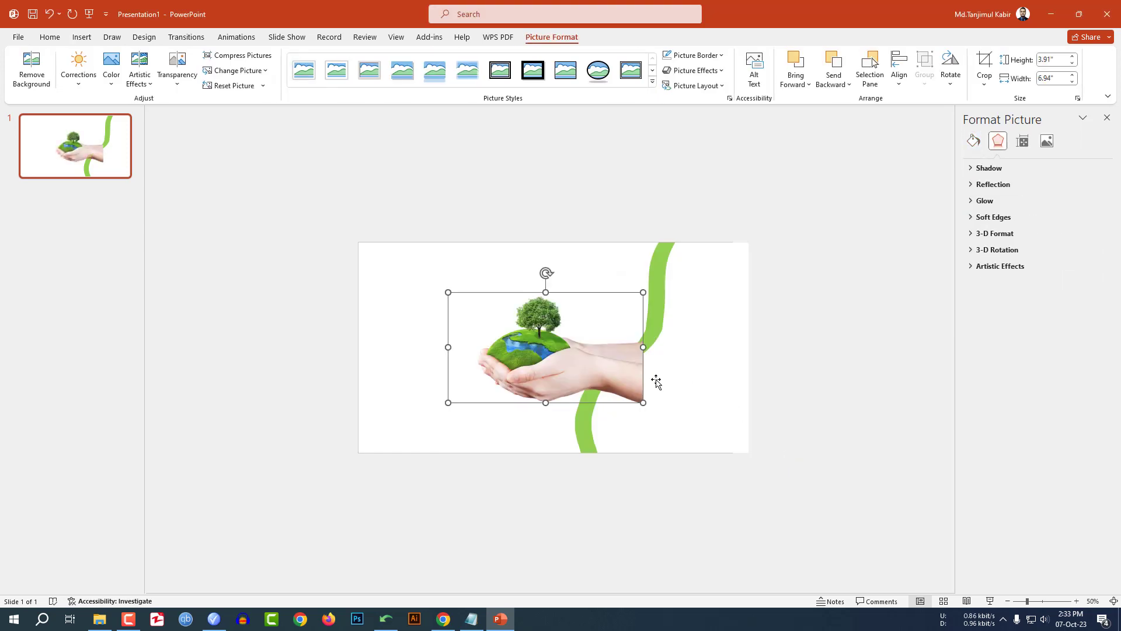
- Position the picture over the green stripe and enlarge it to 4.72" × 8.39"
{"action": "left_click_drag", "start_coordinate": [585, 360], "coordinate": [611, 341]}
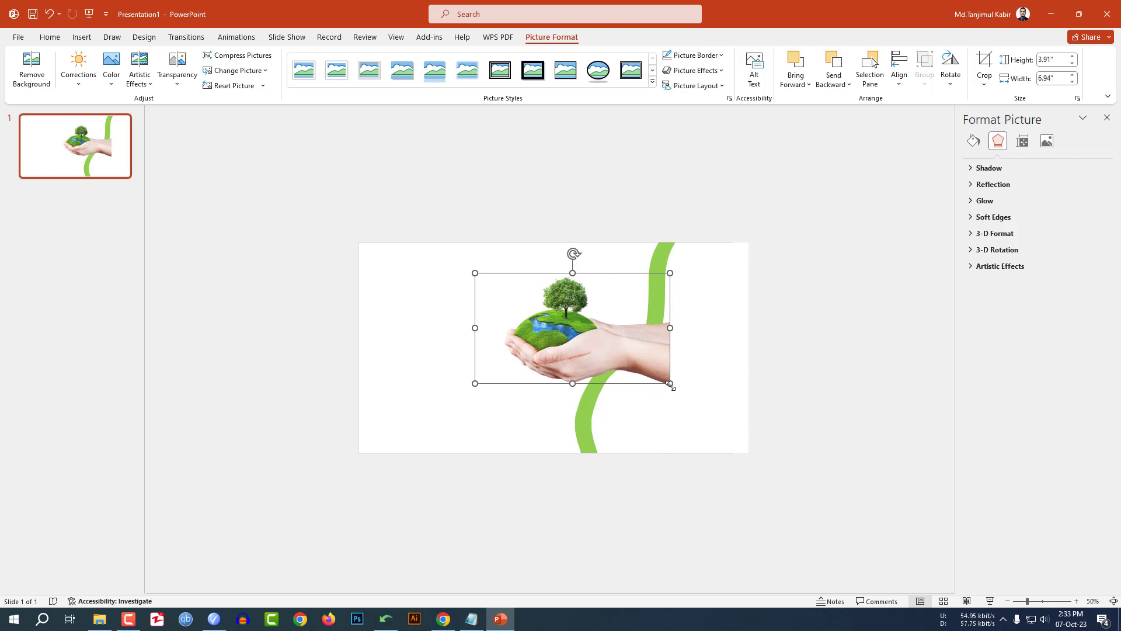
{"action": "left_click_drag", "start_coordinate": [670, 384], "coordinate": [688, 406]}
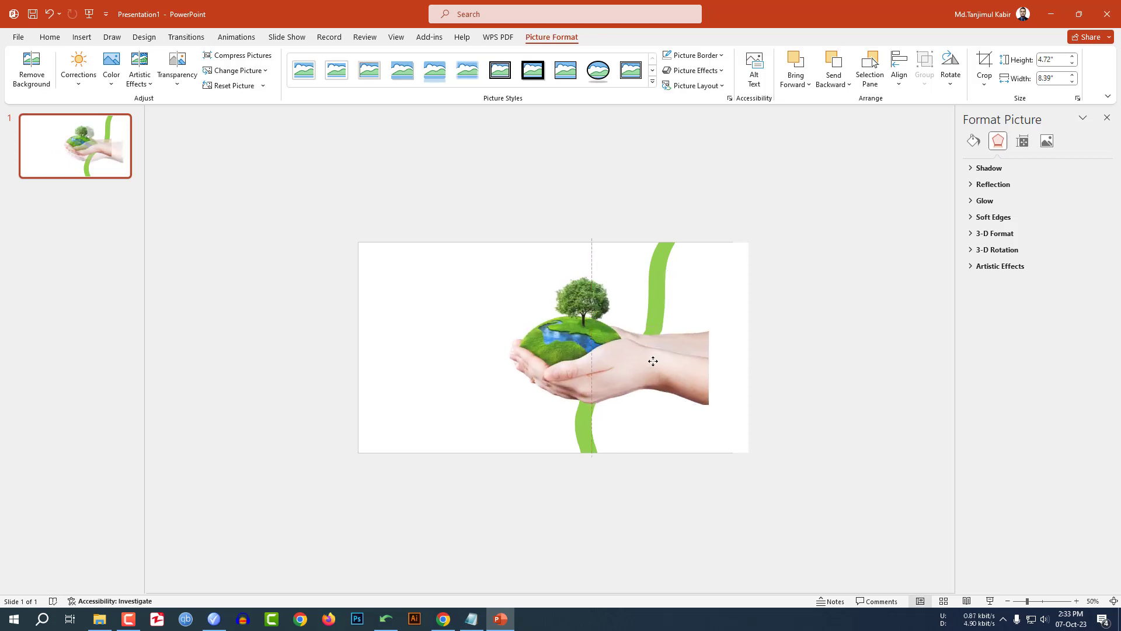
{"action": "left_click_drag", "start_coordinate": [653, 360], "coordinate": [640, 350]}
{"action": "scroll", "coordinate": [749, 361], "scroll_direction": "up", "scroll_amount": 2, "text": "ctrl"}
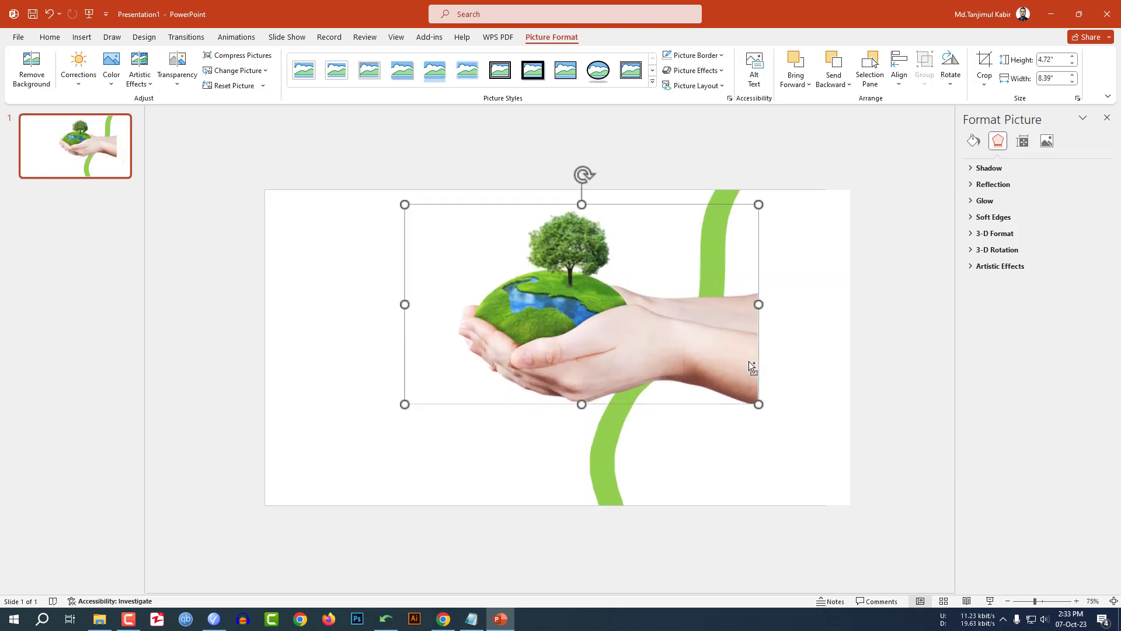
{"action": "scroll", "coordinate": [820, 368], "scroll_direction": "up", "scroll_amount": 2, "text": "ctrl"}
- Send the green stripe to the back, behind the hands-and-earth picture
{"action": "right_click", "coordinate": [742, 342]}
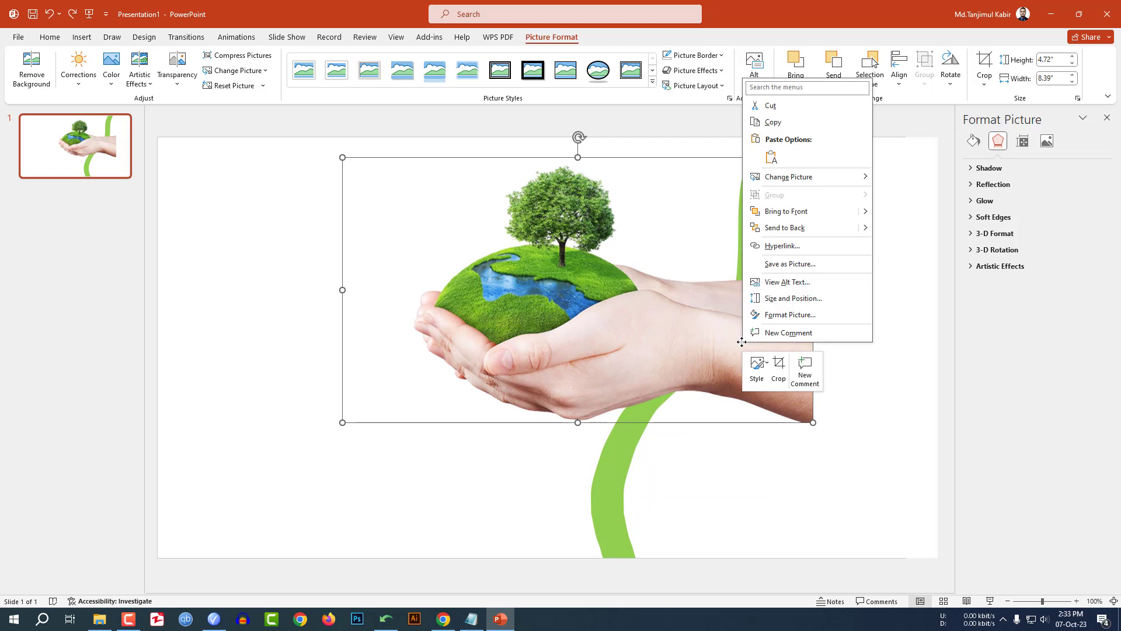
{"action": "left_click", "coordinate": [791, 227]}
{"action": "left_click", "coordinate": [490, 348]}
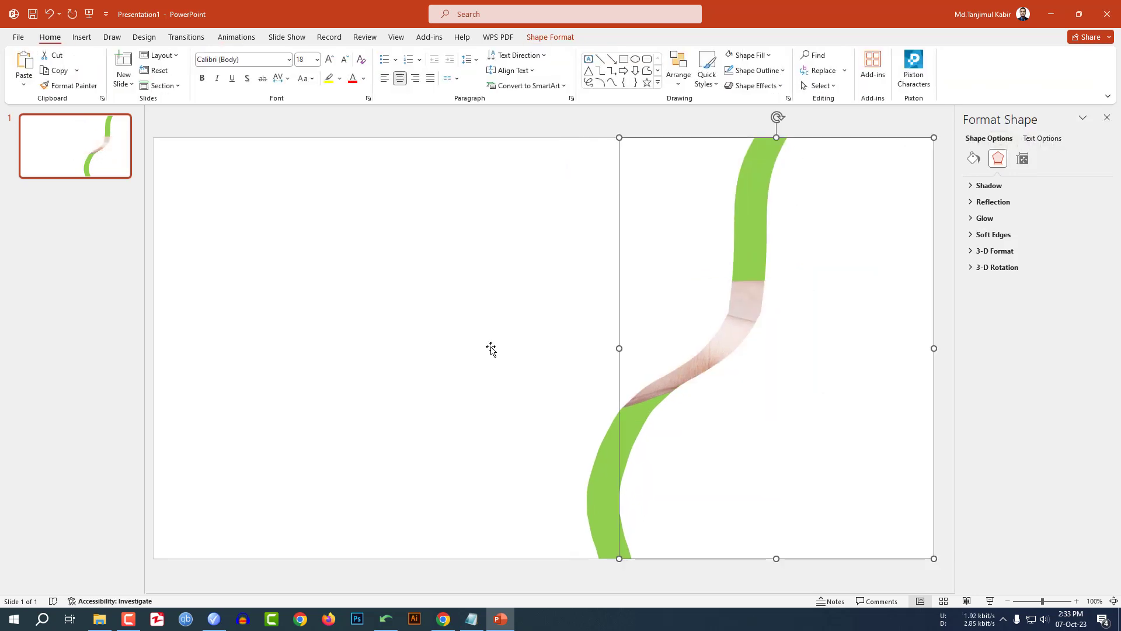
{"action": "right_click", "coordinate": [465, 330]}
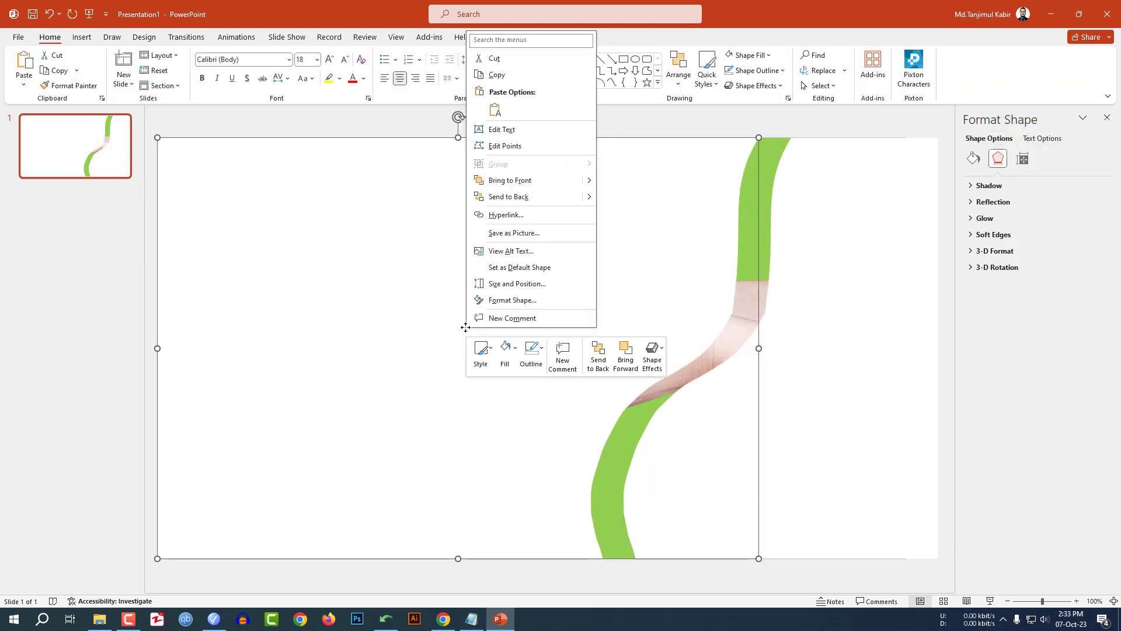
{"action": "left_click", "coordinate": [519, 195]}
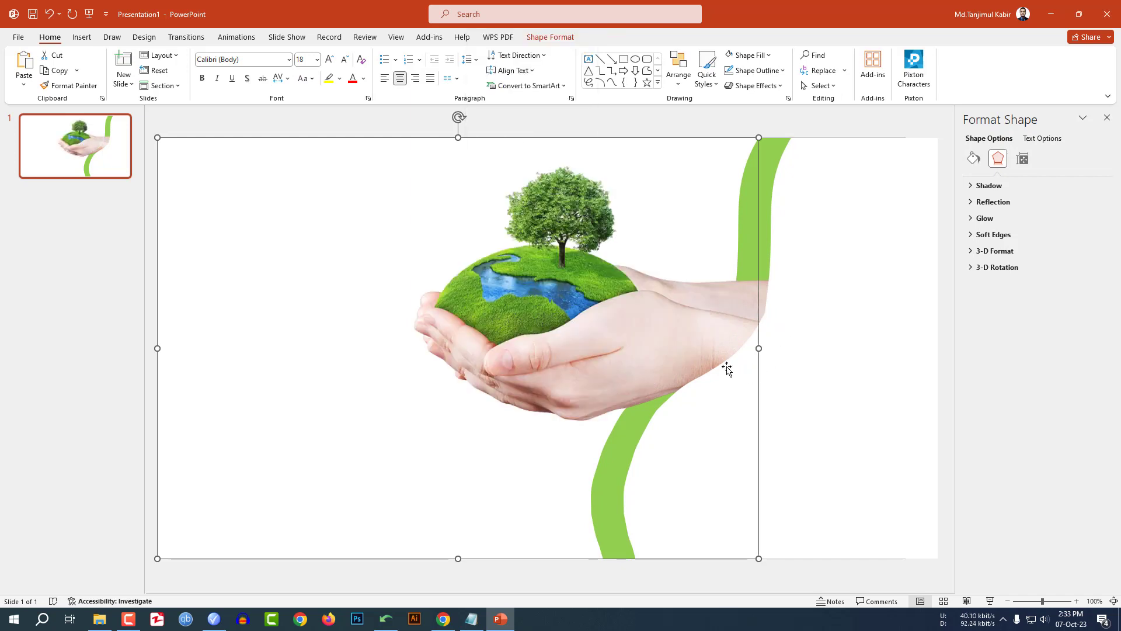
- Nudge the hands picture slightly left and down, then deselect it
{"action": "left_click", "coordinate": [668, 333]}
{"action": "left_click_drag", "start_coordinate": [668, 332], "coordinate": [642, 338]}
{"action": "left_click", "coordinate": [788, 325]}
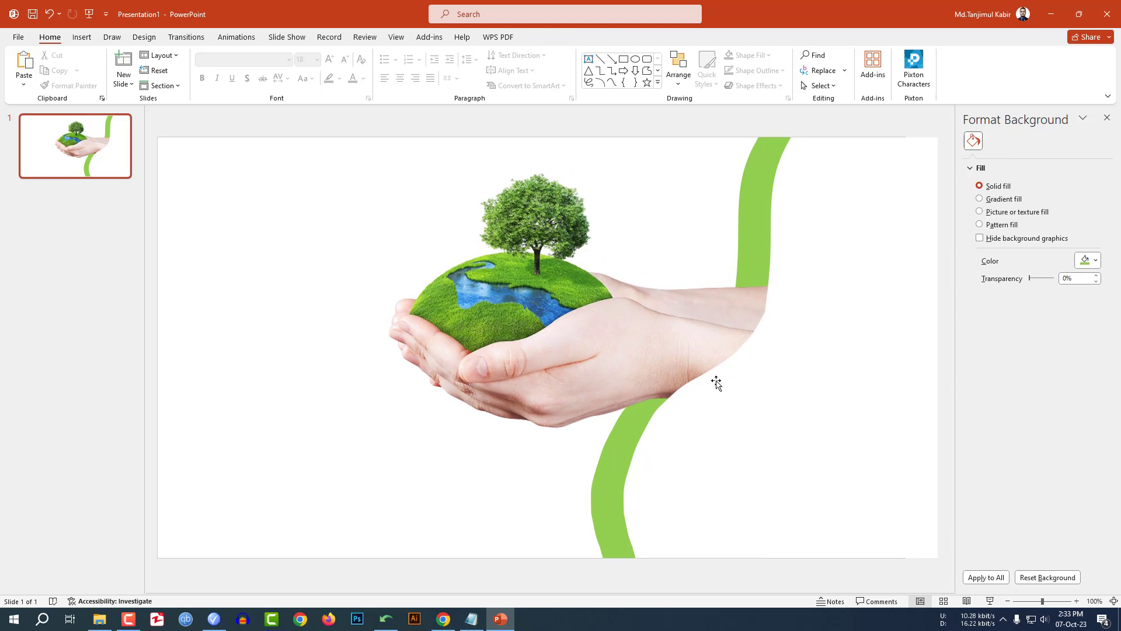
- Run a Google search for 'save earth logo' in Chrome, then return to PowerPoint
{"action": "left_click", "coordinate": [443, 619]}
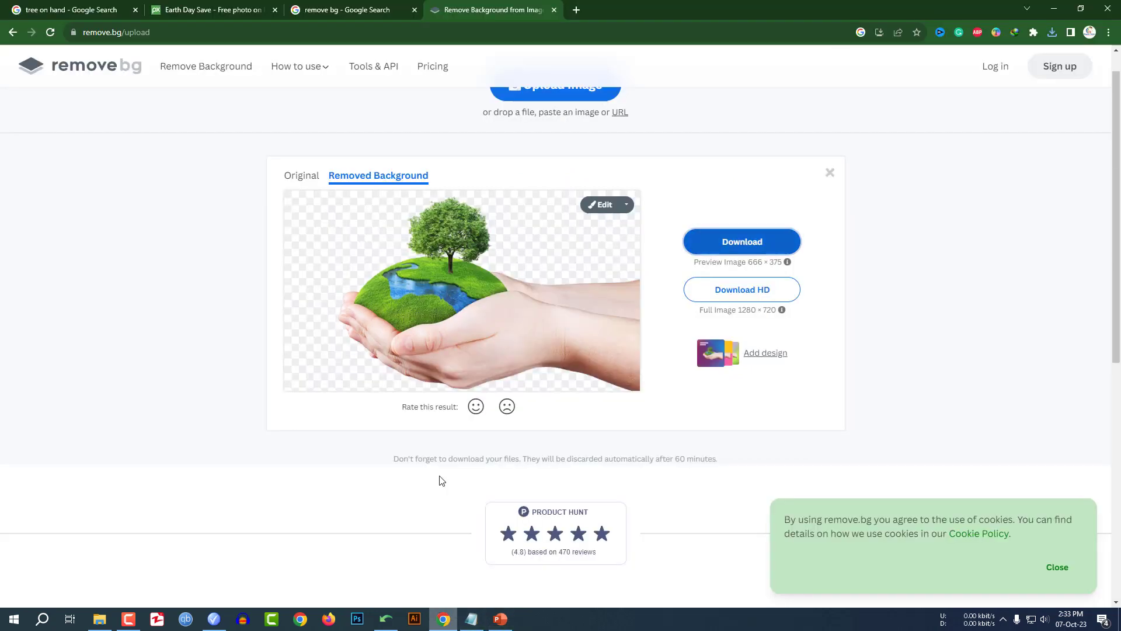
{"action": "left_click", "coordinate": [473, 30]}
{"action": "type", "text": "save earth logo"}
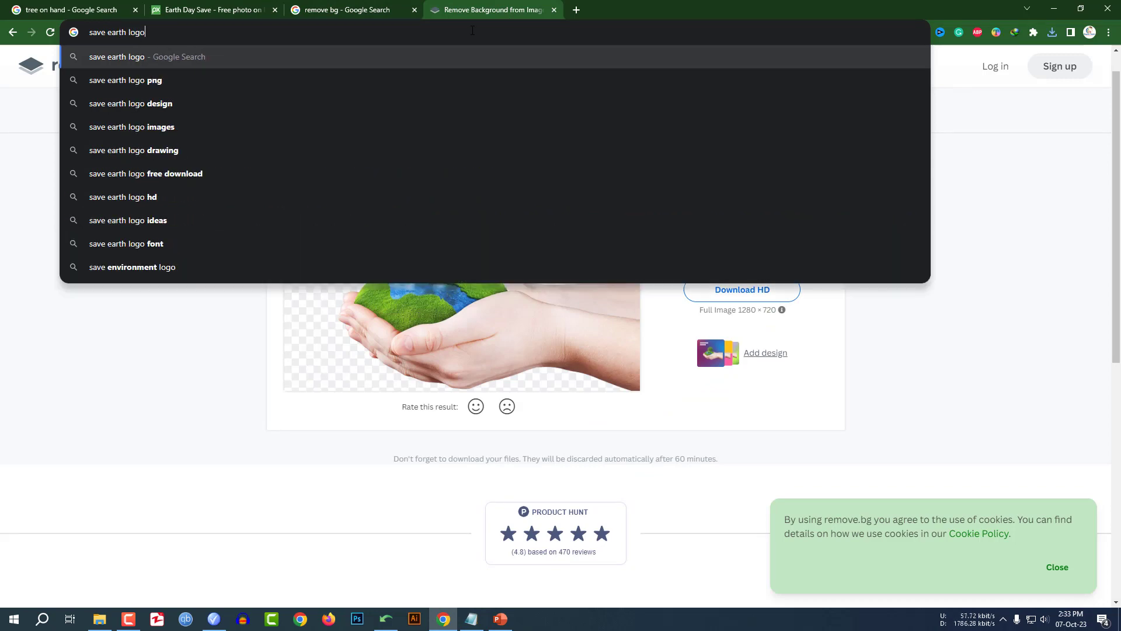
{"action": "key", "text": "Return"}
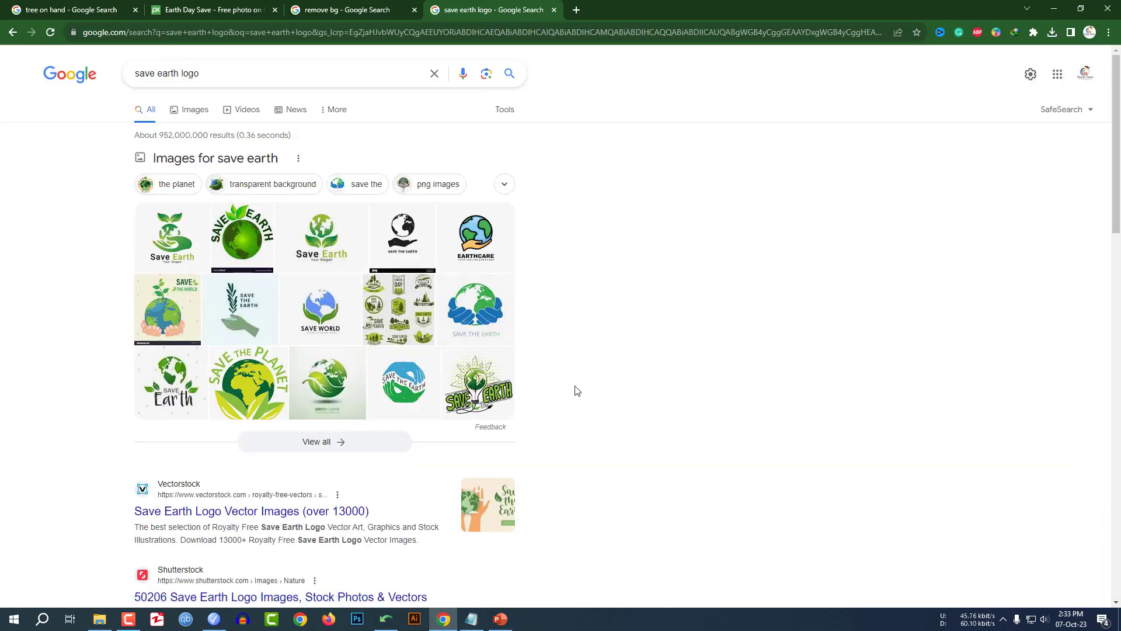
{"action": "left_click", "coordinate": [500, 619]}
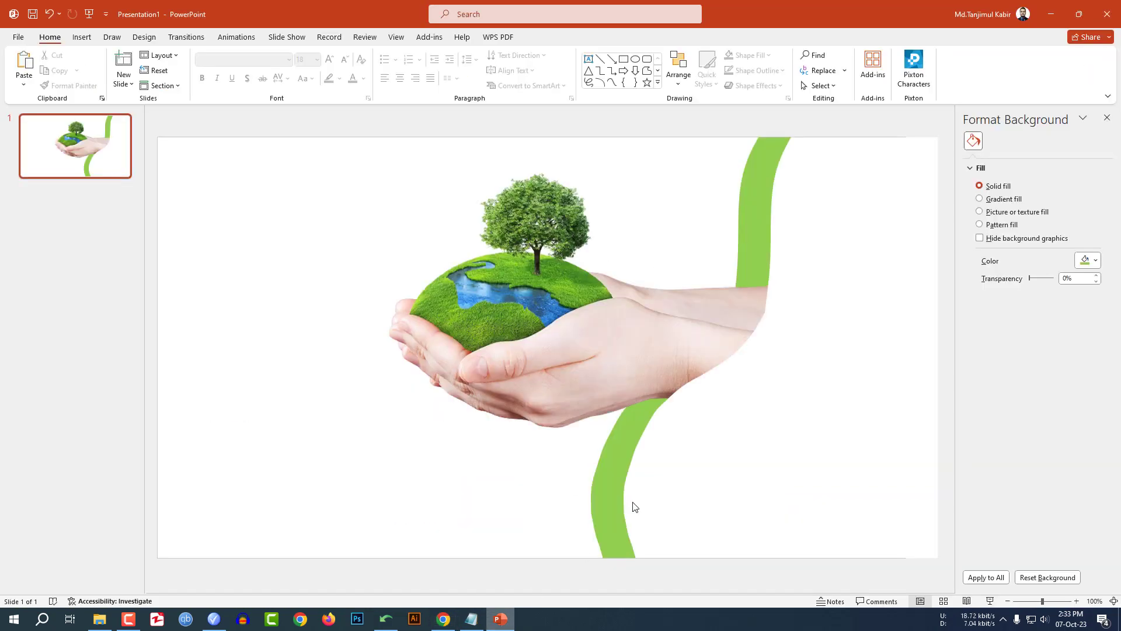
- Insert the Earth Day logo and enlarge it to about 3.2 inches in the slide's lower right
{"action": "left_click", "coordinate": [81, 37]}
{"action": "left_click", "coordinate": [92, 75]}
{"action": "left_click", "coordinate": [114, 108]}
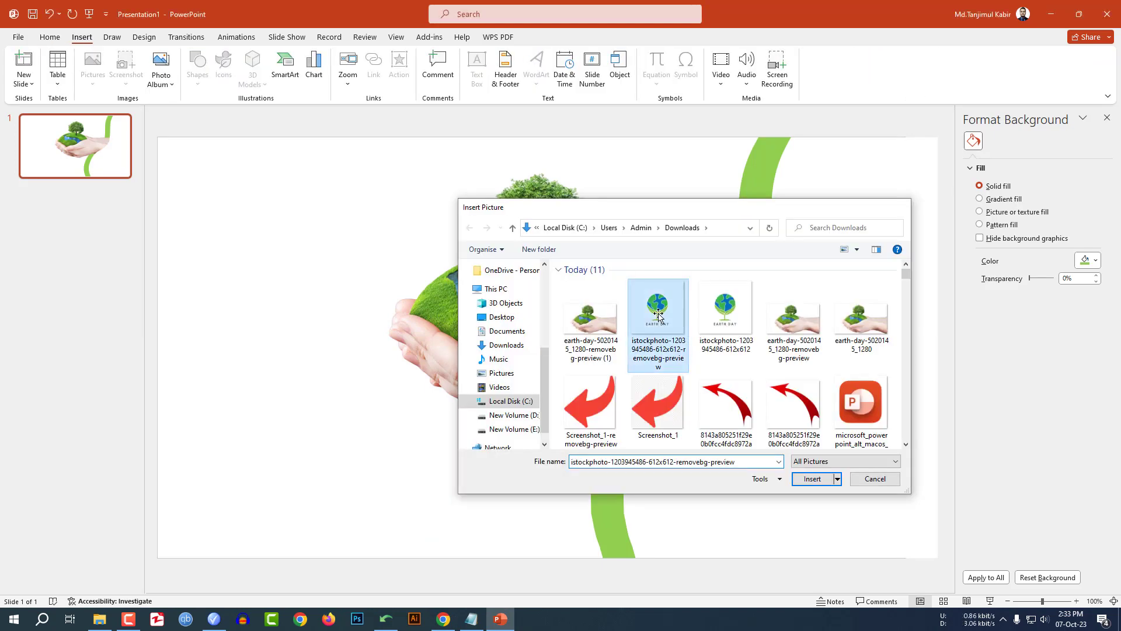
{"action": "double_click", "coordinate": [655, 292]}
{"action": "left_click_drag", "start_coordinate": [545, 355], "coordinate": [759, 468]}
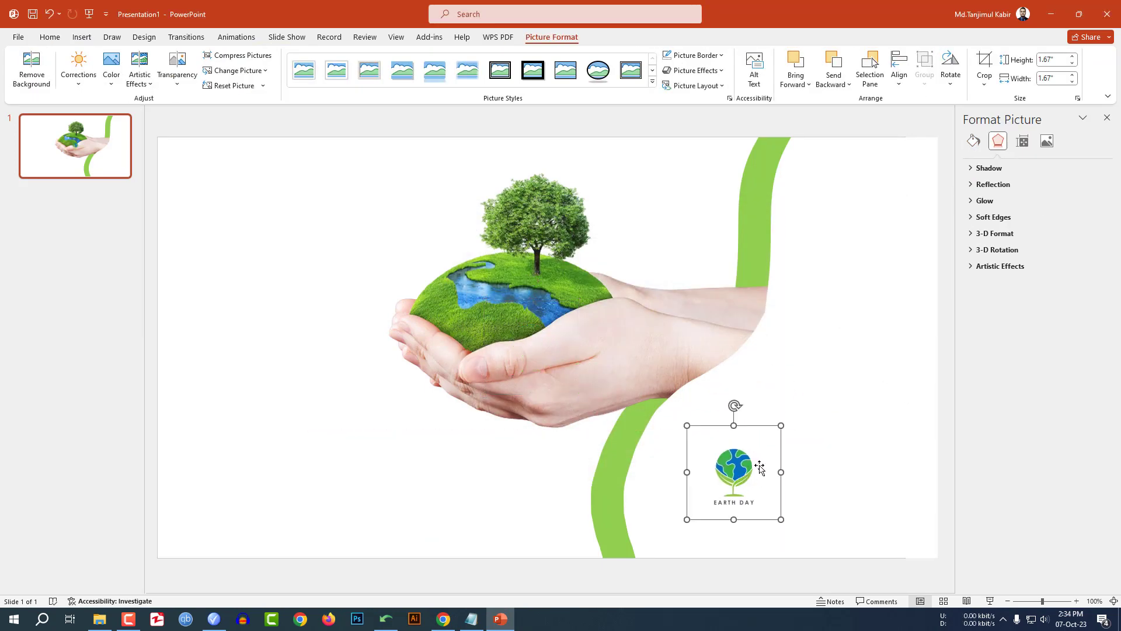
{"action": "left_click_drag", "start_coordinate": [780, 425], "coordinate": [862, 377]}
{"action": "left_click", "coordinate": [529, 450]}
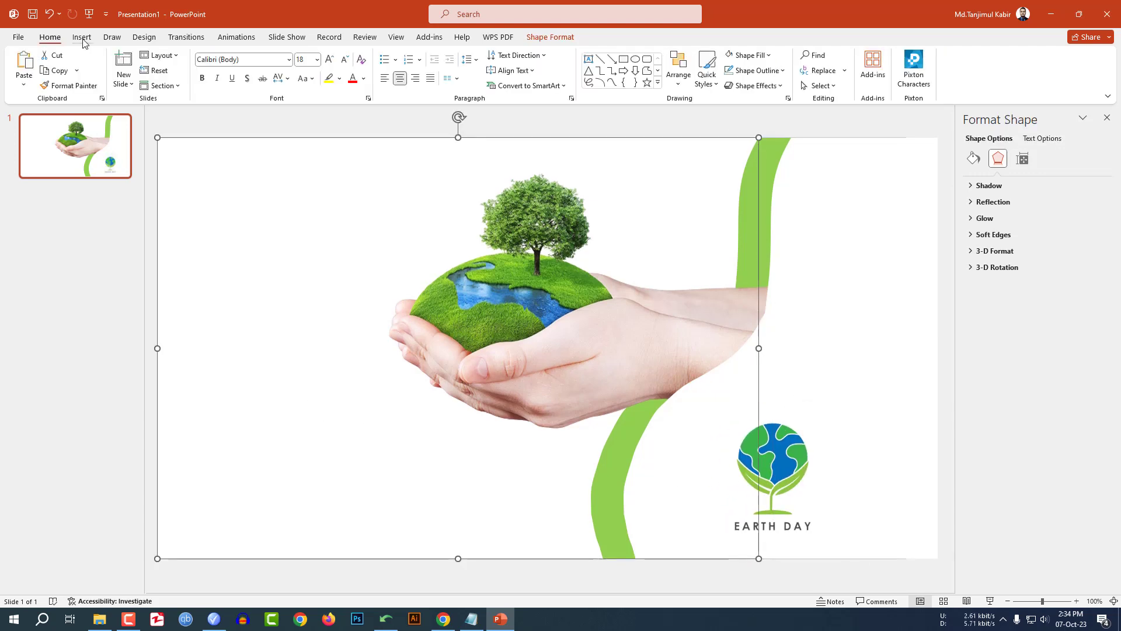
- Draw a text box at the slide's upper left for the SAVE THE EARTH title
{"action": "left_click", "coordinate": [81, 37]}
{"action": "left_click", "coordinate": [198, 68]}
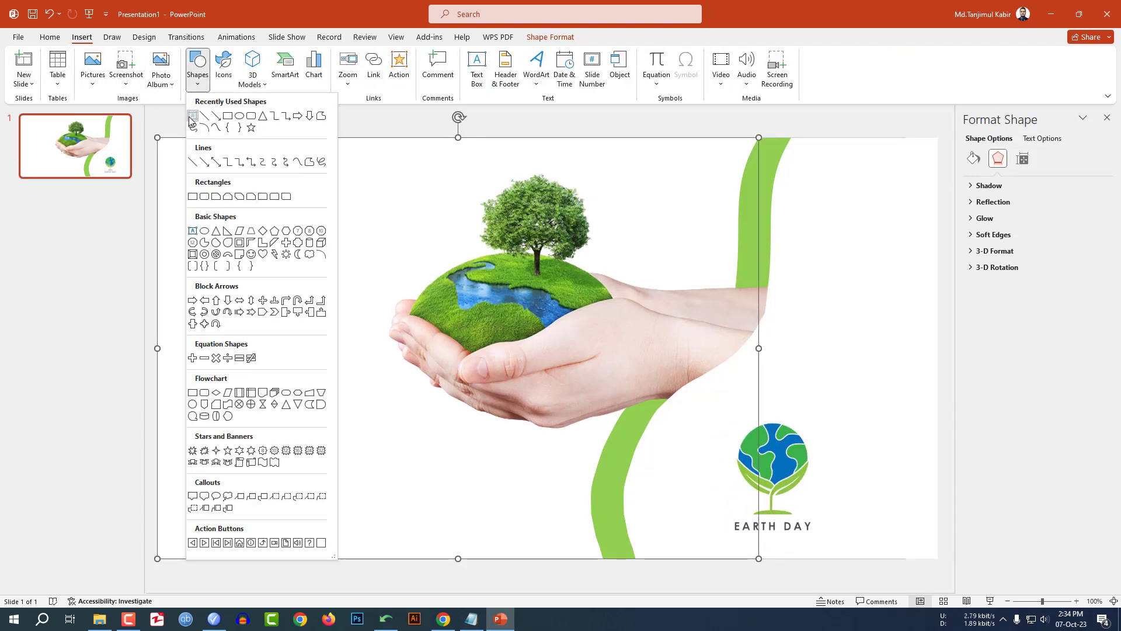
{"action": "left_click", "coordinate": [191, 116]}
{"action": "left_click_drag", "start_coordinate": [189, 199], "coordinate": [376, 260]}
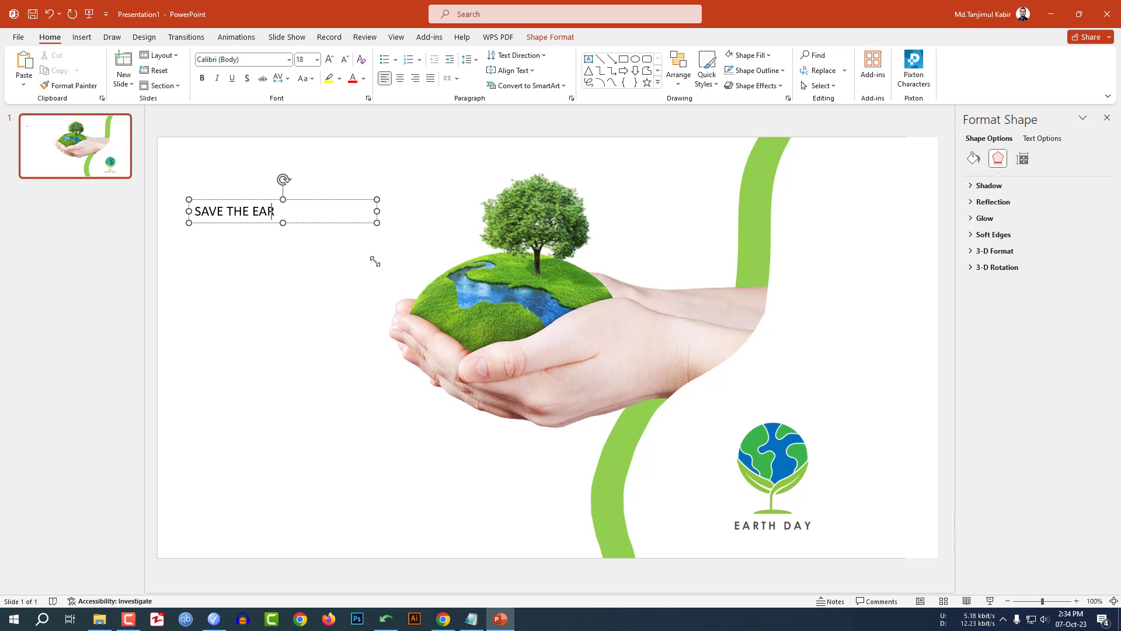
- Format the SAVE THE EARTH text in Team A font, size 40, green
{"action": "key", "text": "ctrl+a"}
{"action": "left_click", "coordinate": [261, 58]}
{"action": "type", "text": "T"}
{"action": "key", "text": "Tab"}
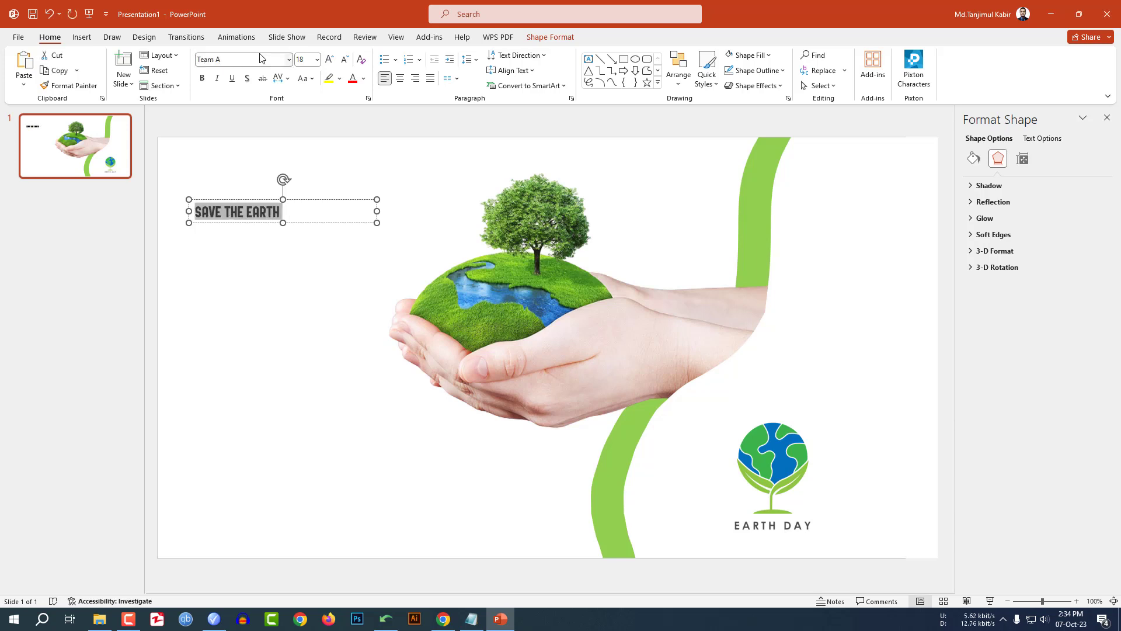
{"action": "type", "text": "40"}
{"action": "key", "text": "Return"}
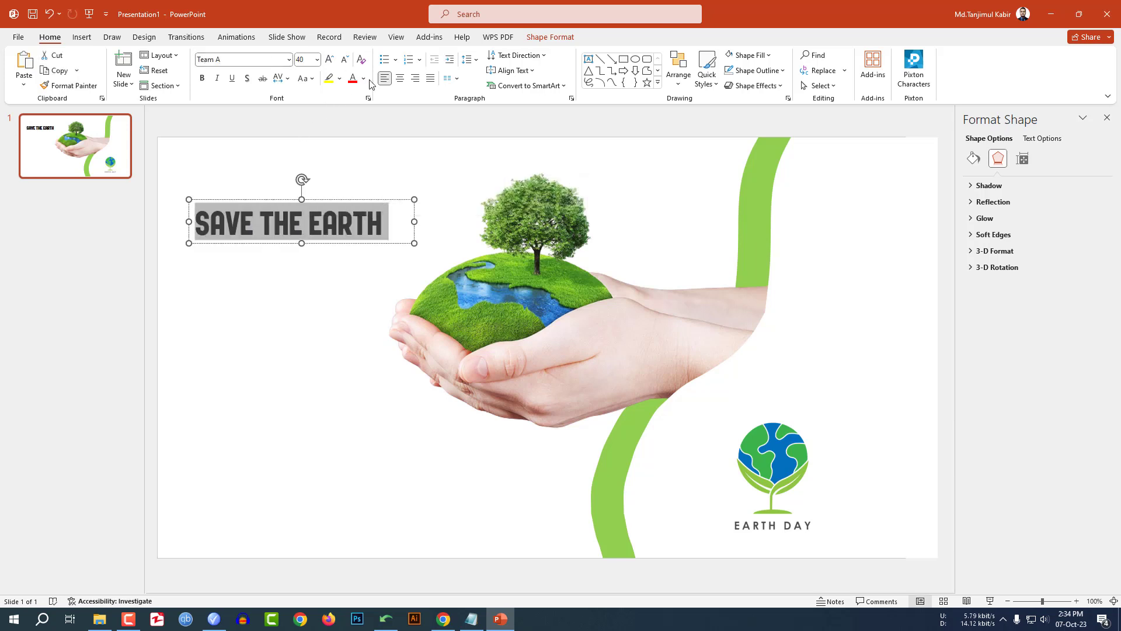
{"action": "left_click", "coordinate": [363, 79]}
{"action": "left_click", "coordinate": [383, 178]}
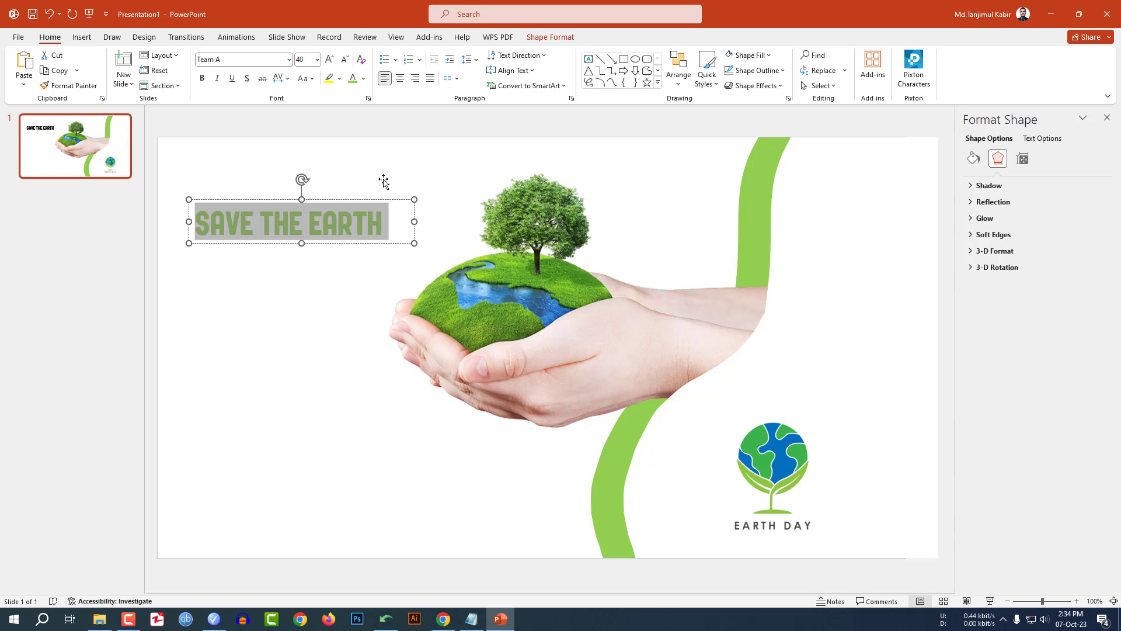
{"action": "left_click", "coordinate": [81, 37]}
- Draw a tall text box below the title and fill it with =rand() sample text
{"action": "left_click", "coordinate": [198, 67]}
{"action": "left_click", "coordinate": [200, 123]}
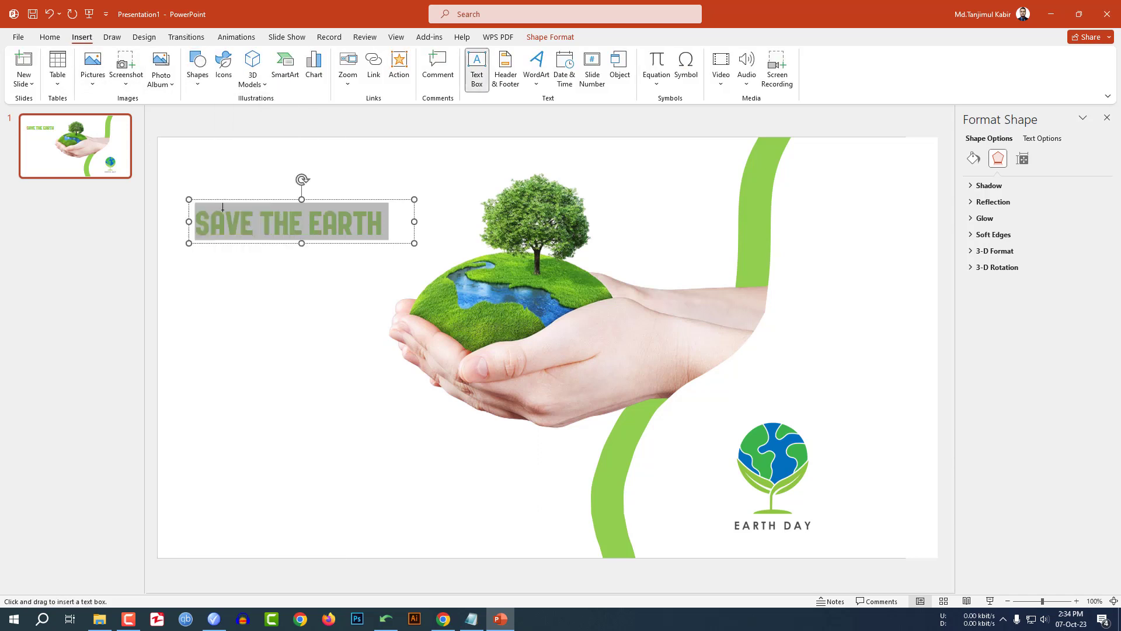
{"action": "left_click_drag", "start_coordinate": [191, 256], "coordinate": [386, 521]}
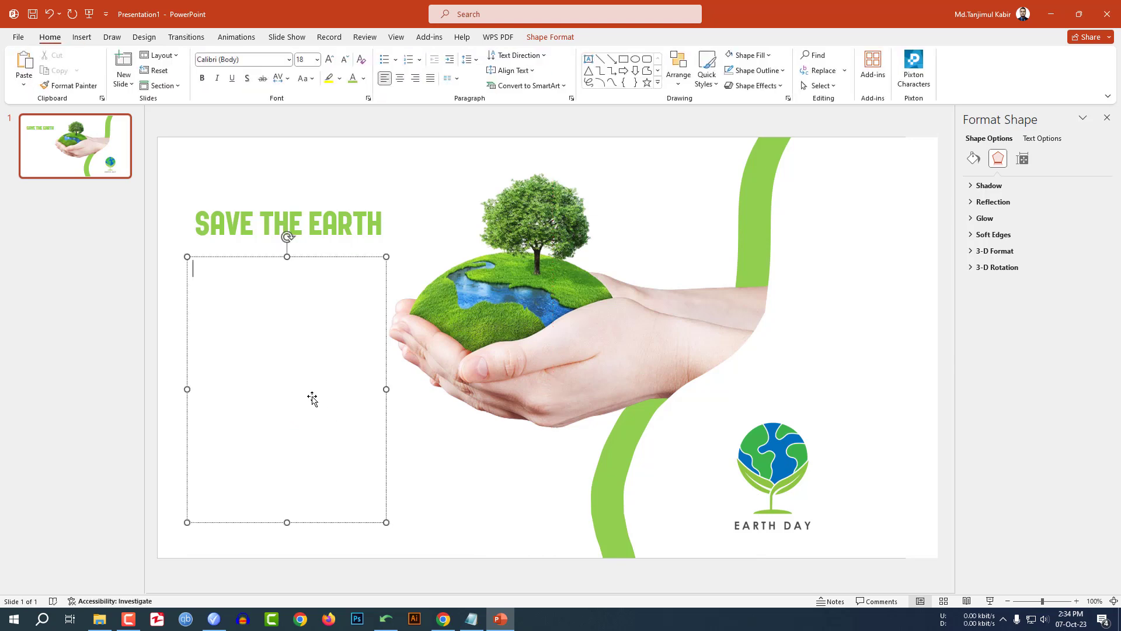
{"action": "type", "text": "=rand"}
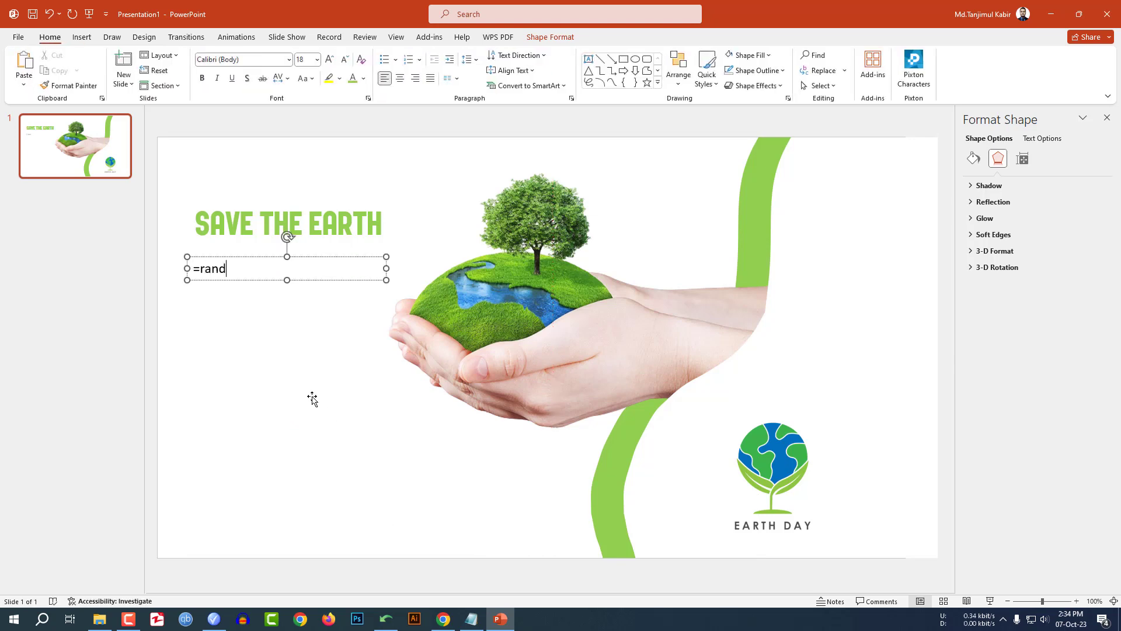
{"action": "type", "text": "()"}
{"action": "key", "text": "Return"}
- Set the sample paragraphs to Lora, size 16, and justify them
{"action": "left_click_drag", "start_coordinate": [242, 540], "coordinate": [179, 268]}
{"action": "left_click", "coordinate": [251, 61]}
{"action": "type", "text": "Lora"}
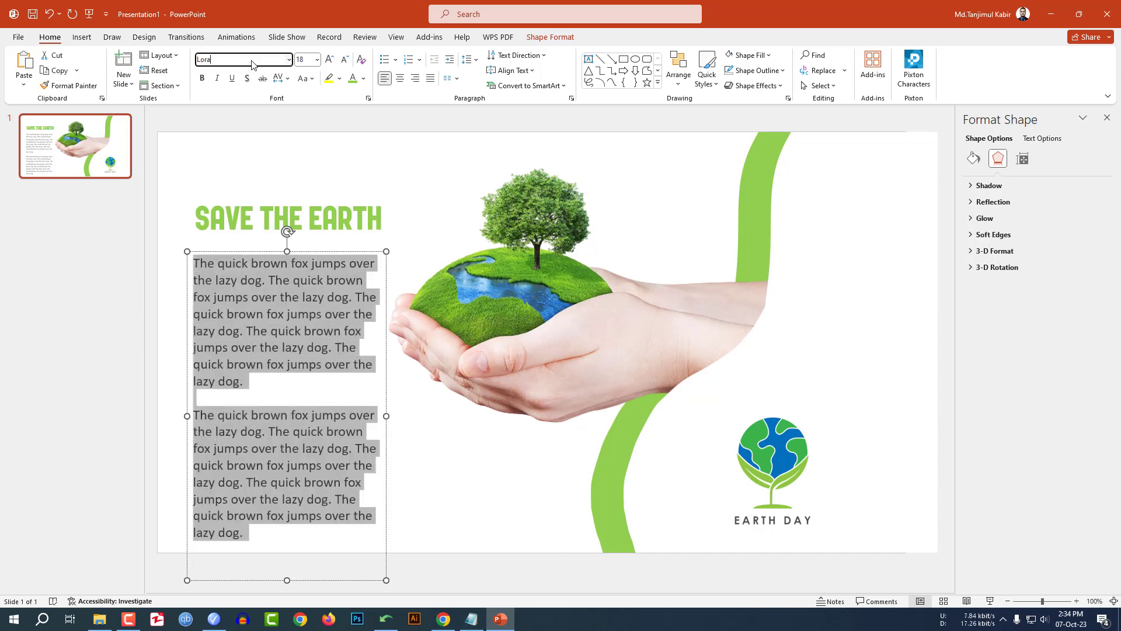
{"action": "key", "text": "Return"}
{"action": "left_click", "coordinate": [346, 60]}
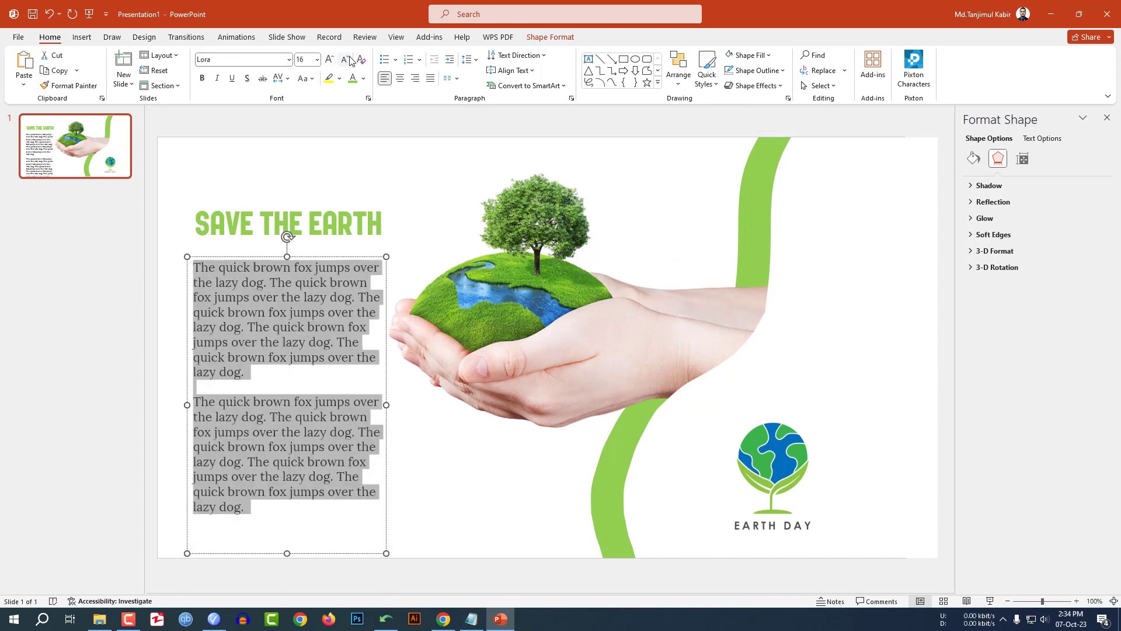
{"action": "left_click", "coordinate": [431, 79]}
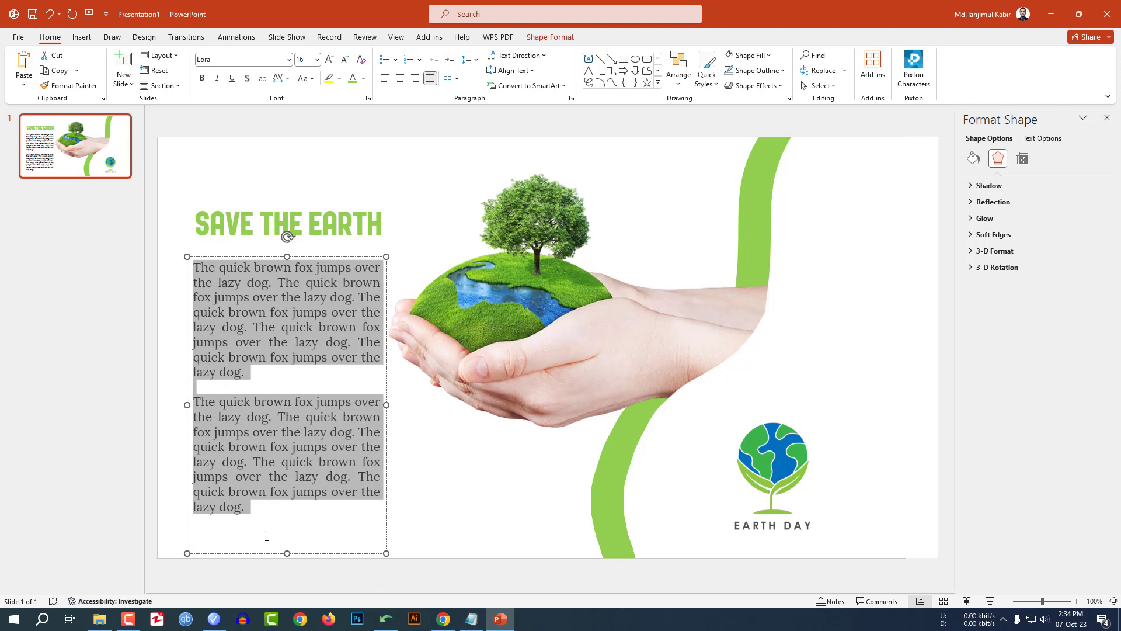
{"action": "left_click", "coordinate": [404, 512]}
{"action": "left_click", "coordinate": [548, 572]}
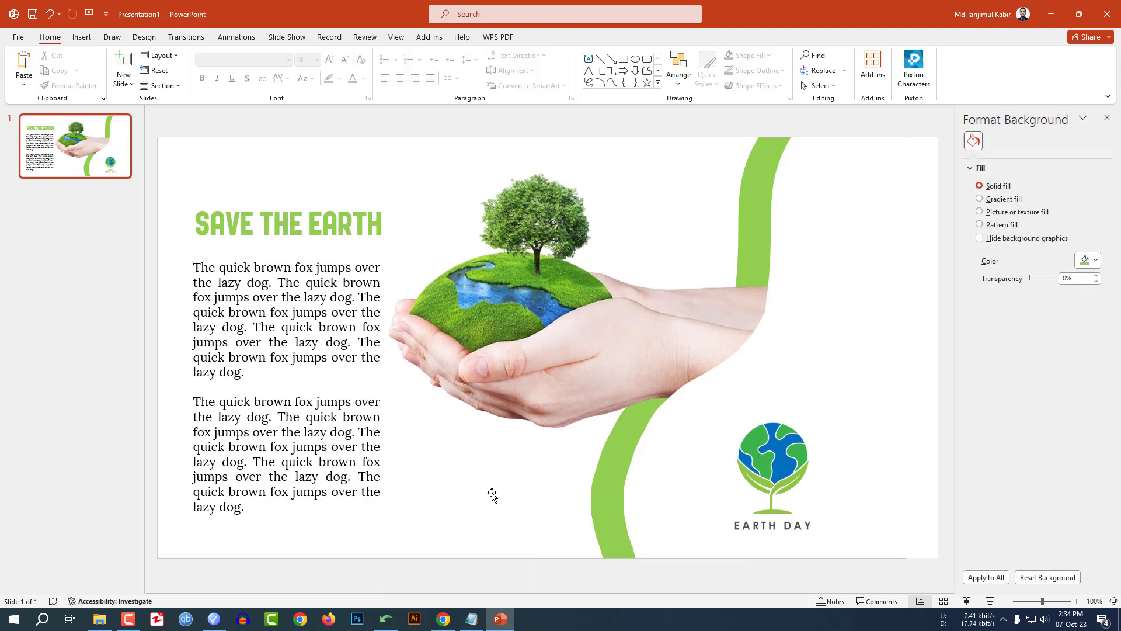
- Shift the hands-and-earth picture a small distance right and down
{"action": "mouse_move", "coordinate": [543, 353]}
{"action": "left_mouse_down"}
{"action": "mouse_move", "coordinate": [555, 351]}
{"action": "mouse_move", "coordinate": [552, 366]}
{"action": "left_mouse_up"}
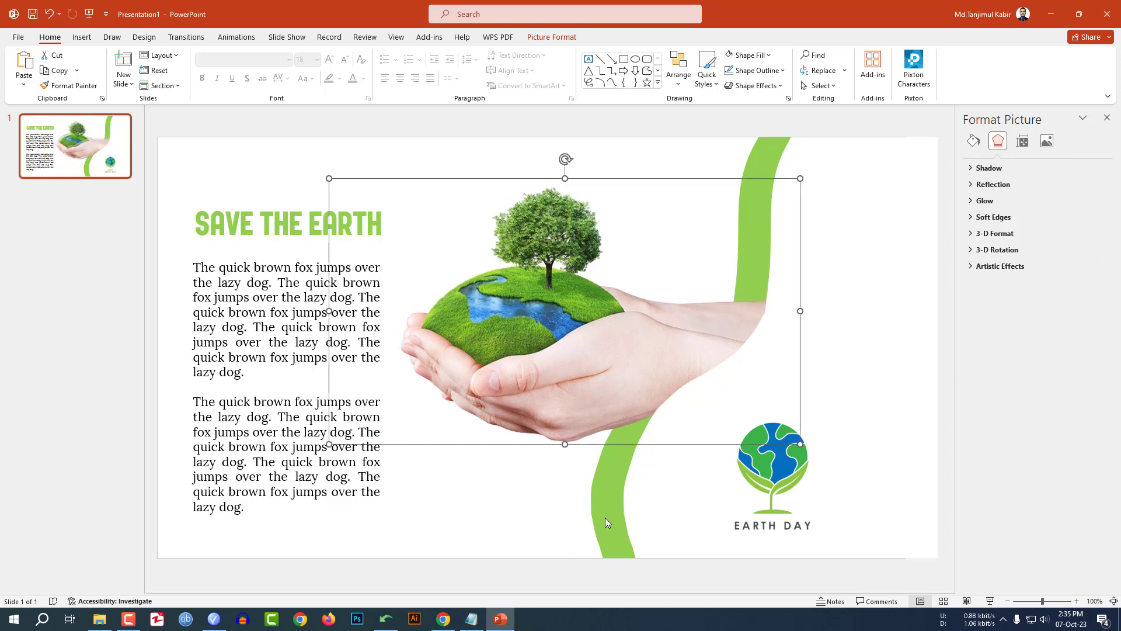